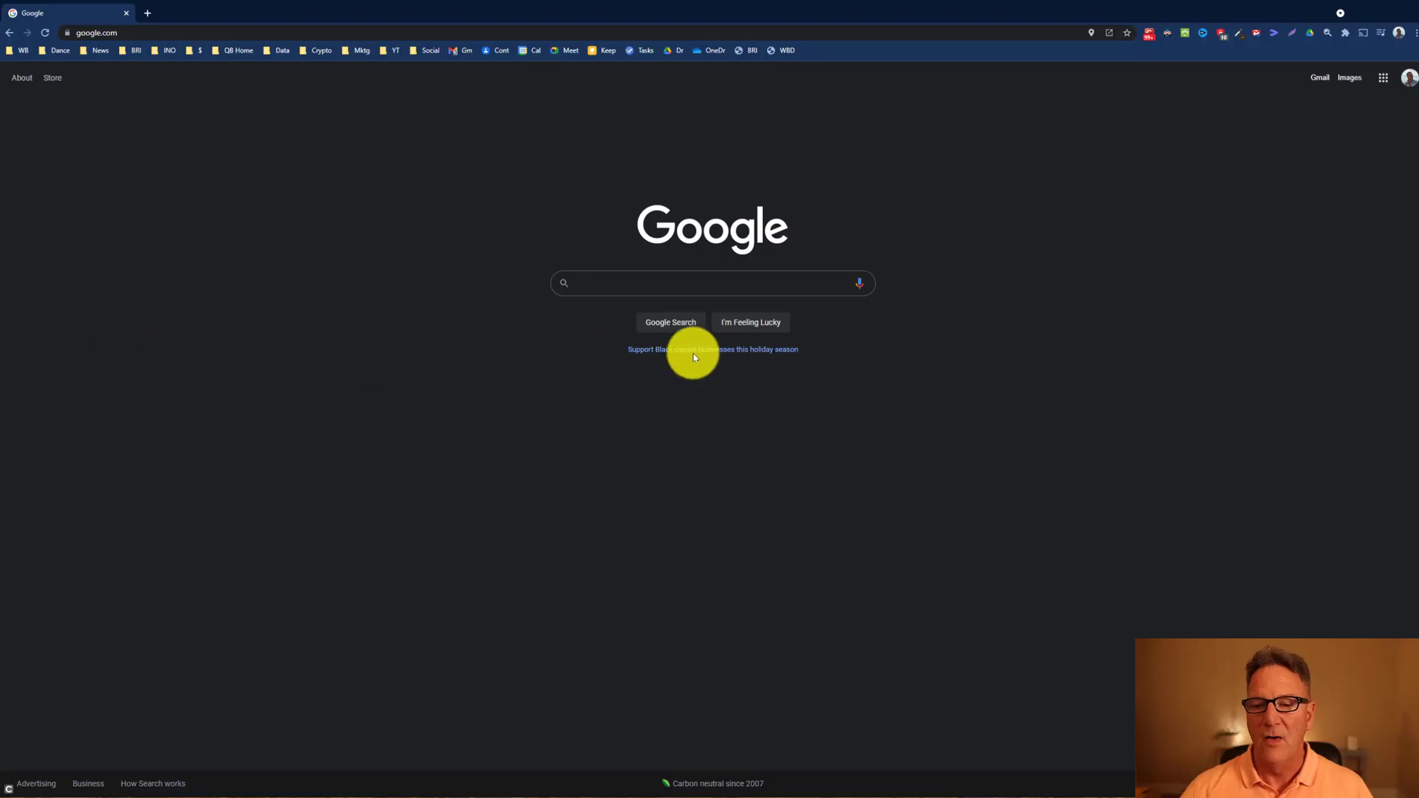
- Search Google for 'yahoo finance' and open the Yahoo Finance home page
left_click(639, 287)
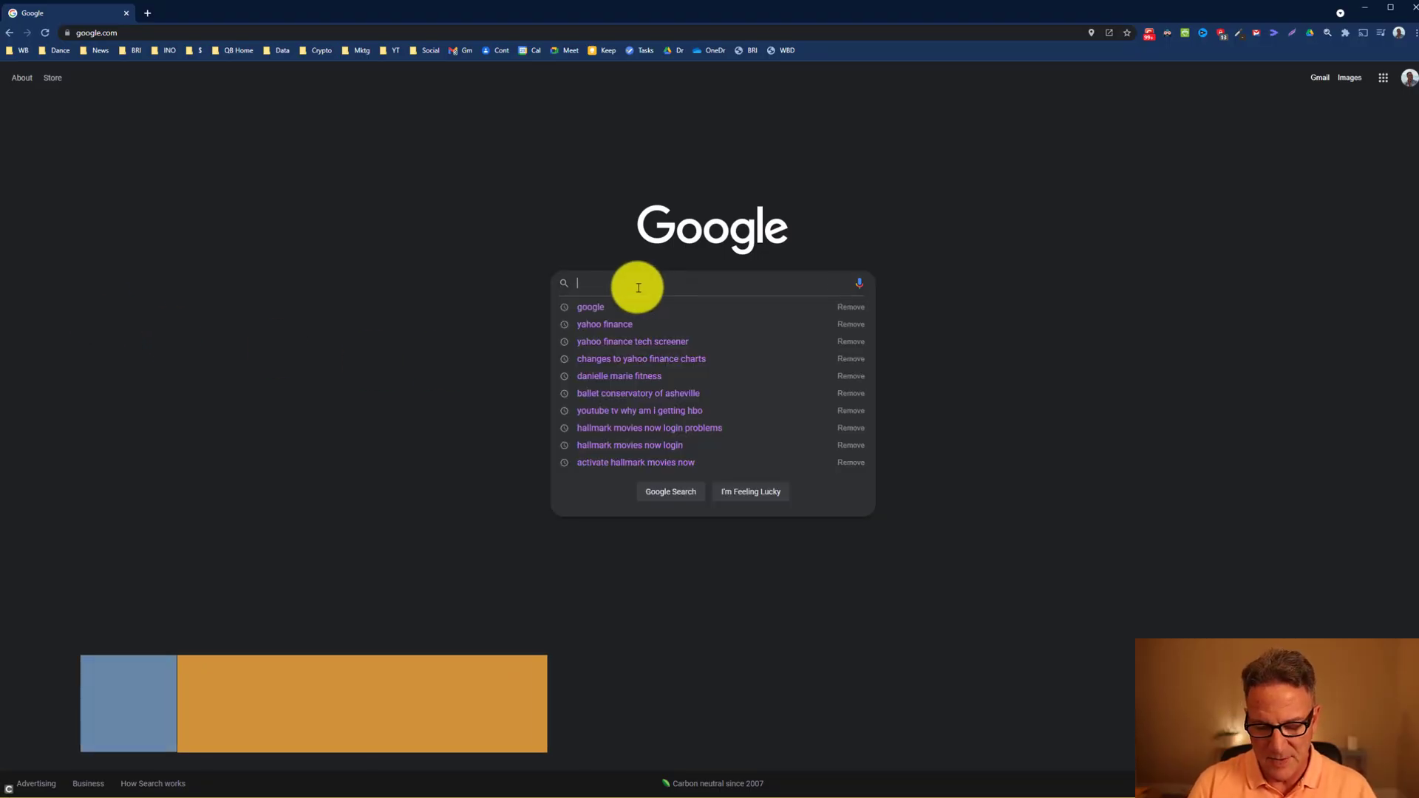
type("yahoo finance")
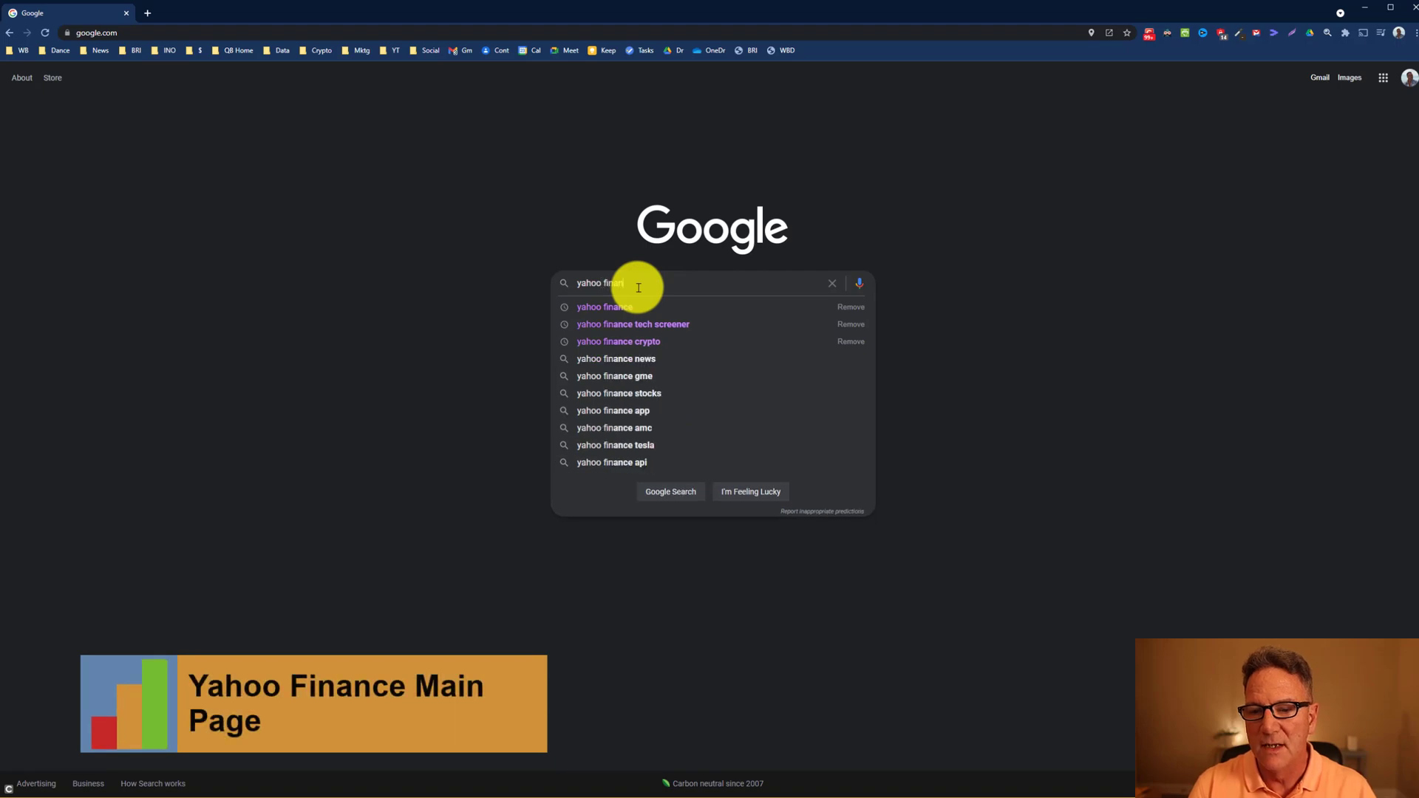
key("Return")
left_click(281, 278)
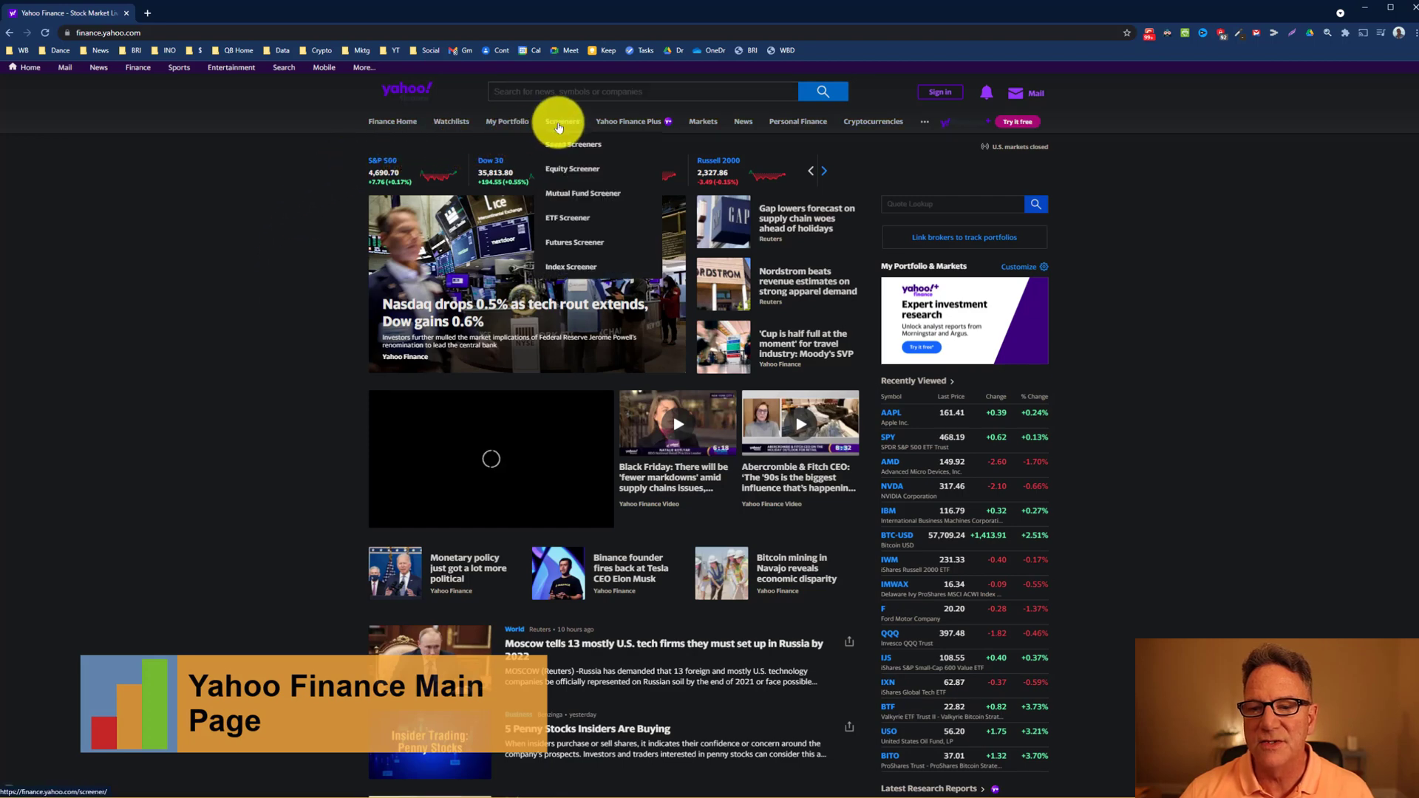
- Open the Growth Technology Stocks saved screener and sort its 73 stocks by market cap, largest first
left_click(564, 143)
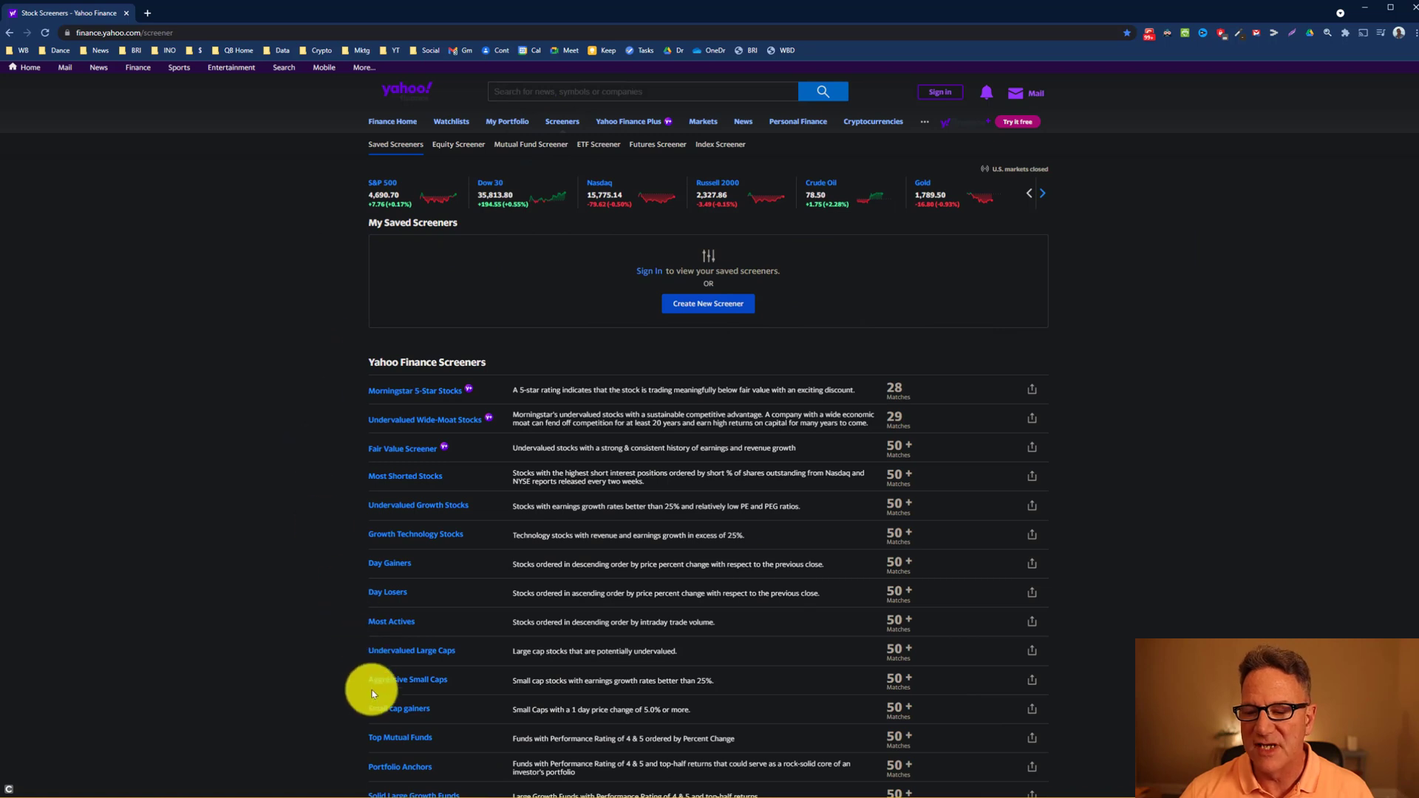
left_click(418, 538)
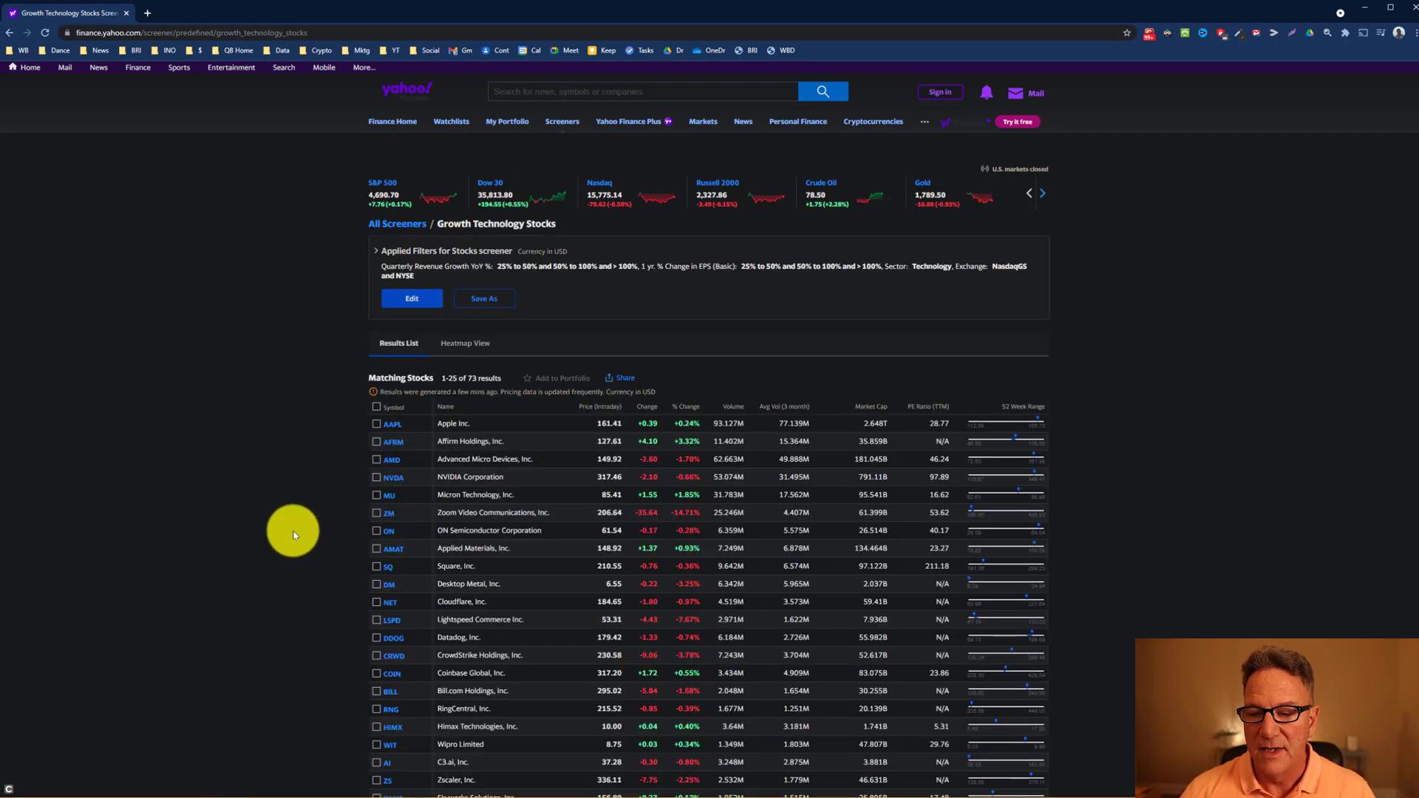
left_click(873, 411)
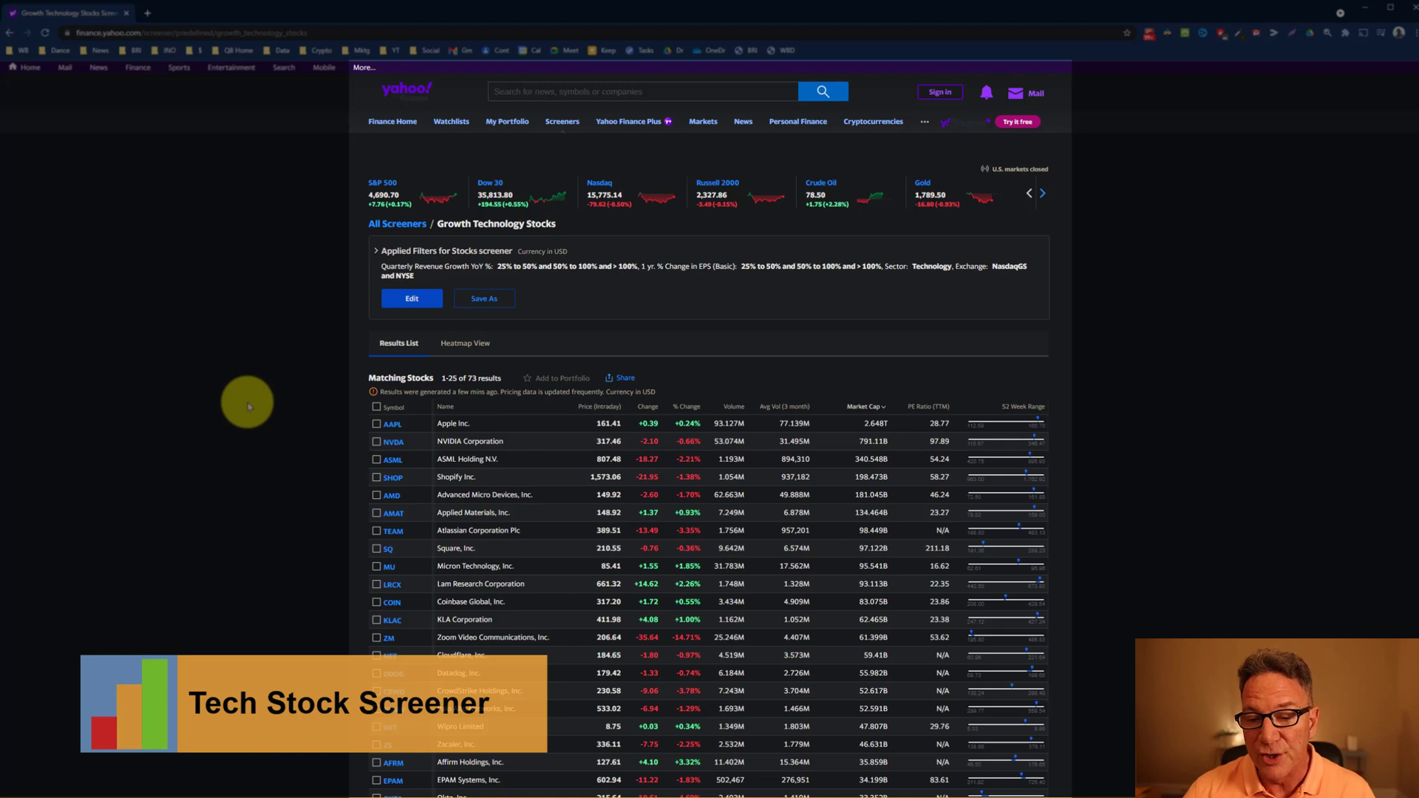
left_click(411, 298)
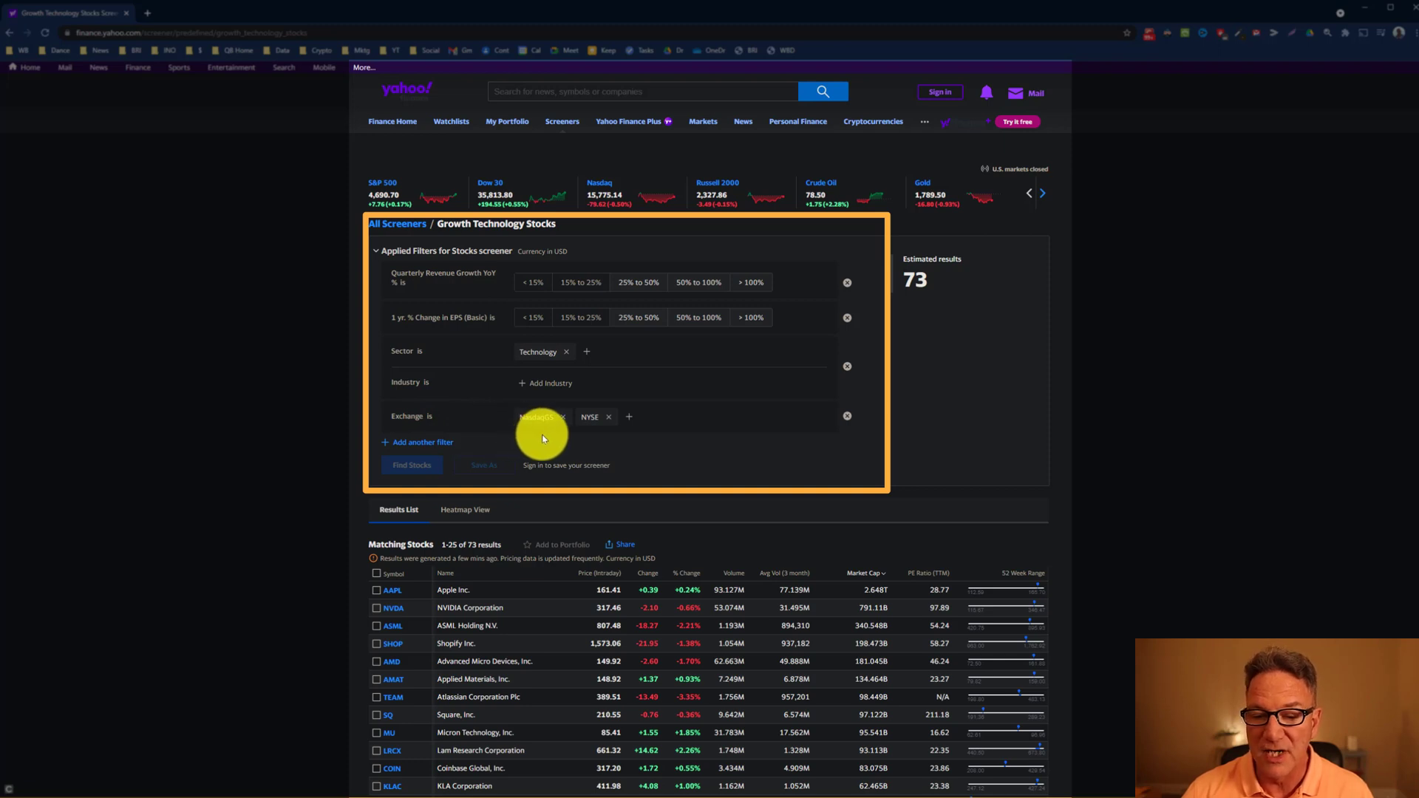
left_click(448, 255)
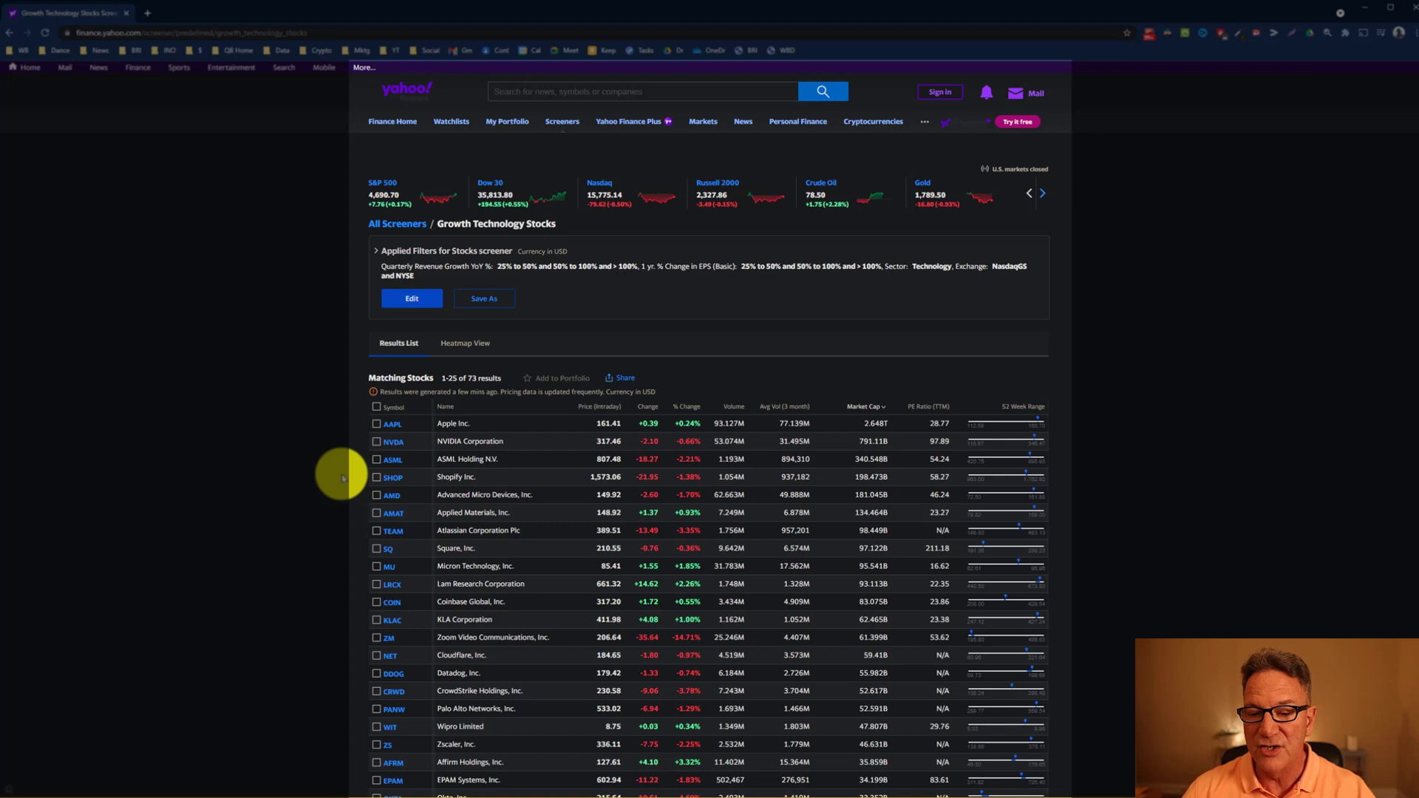
- Open Apple's AAPL quote page and go to its analyst estimates and recommendation trends
left_click(390, 427)
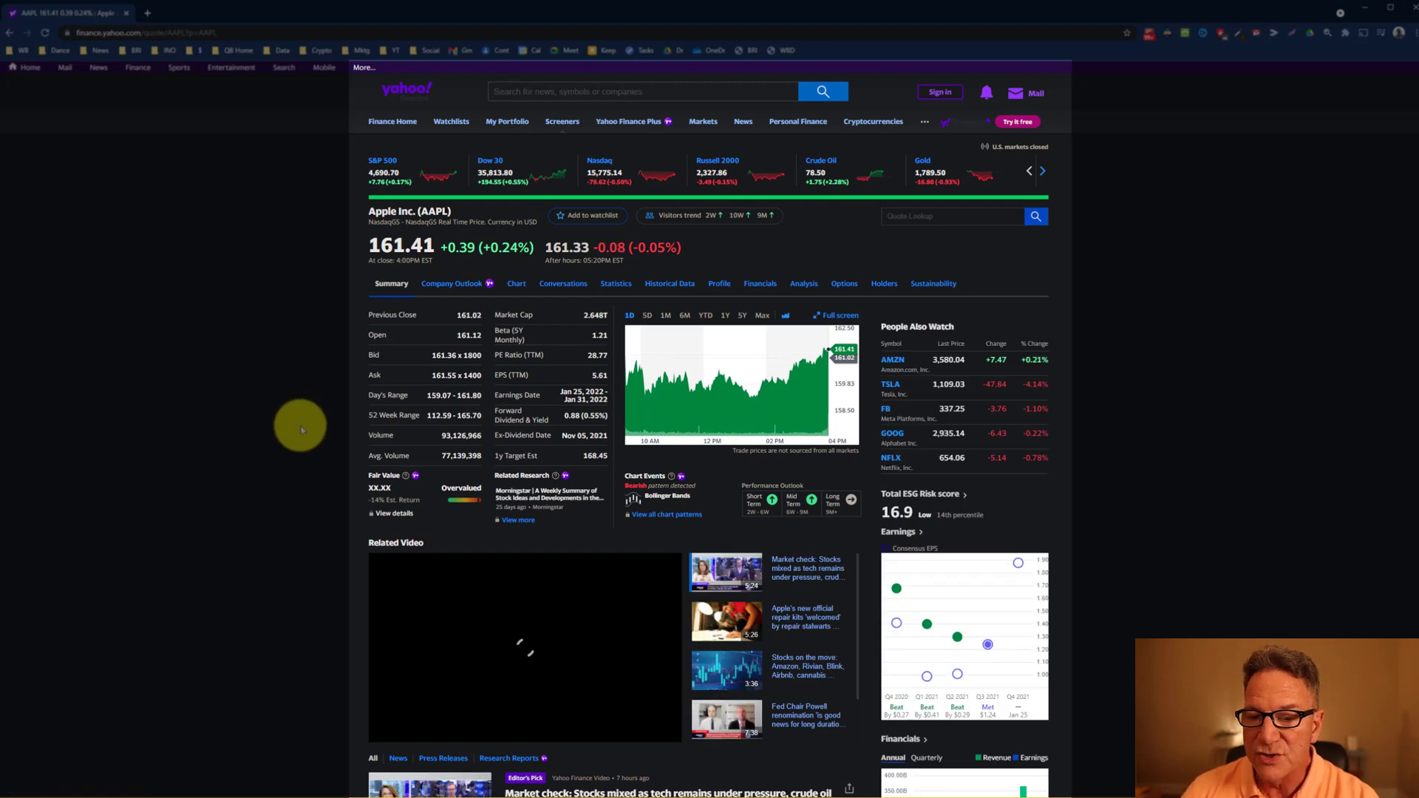
scroll(1185, 482, "down", 5)
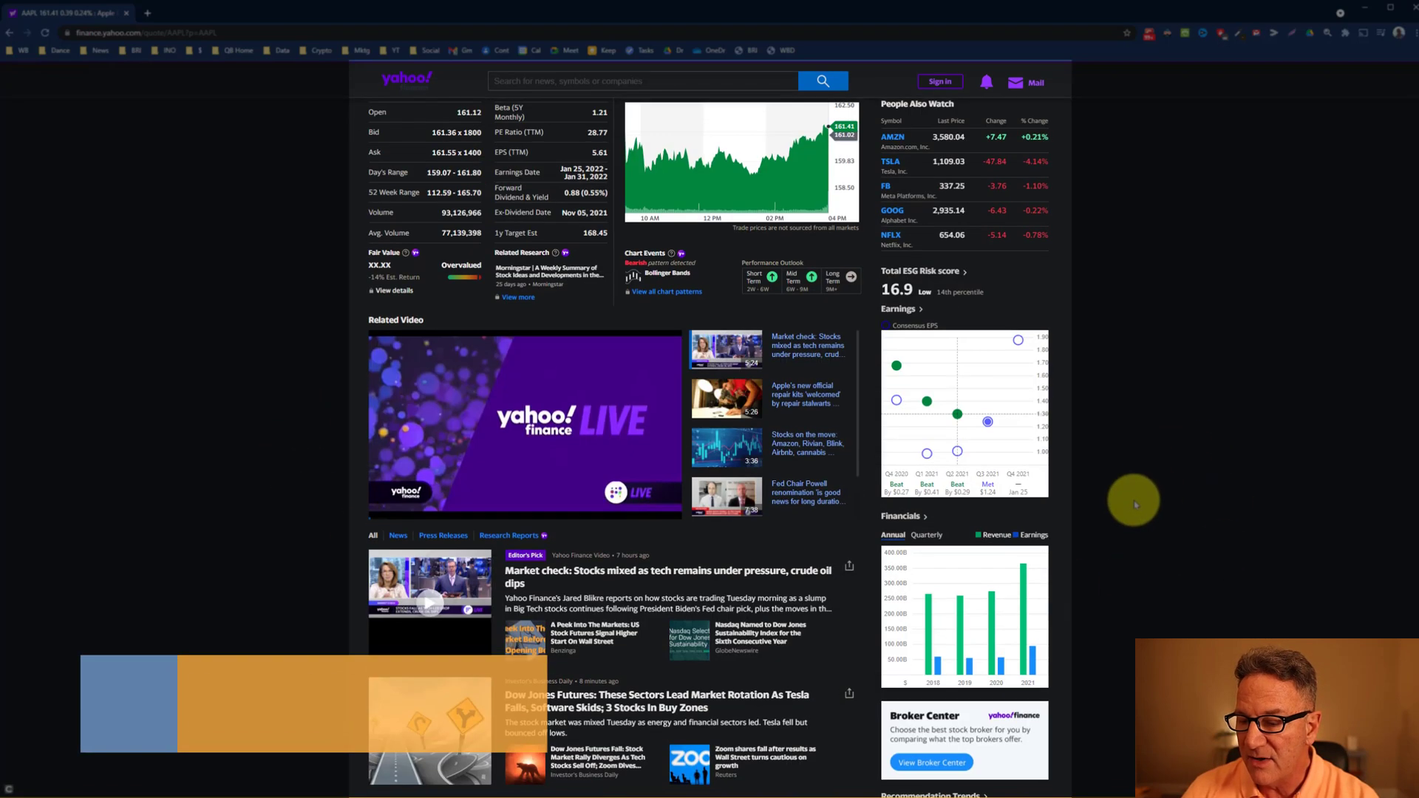
scroll(1135, 503, "down", 2)
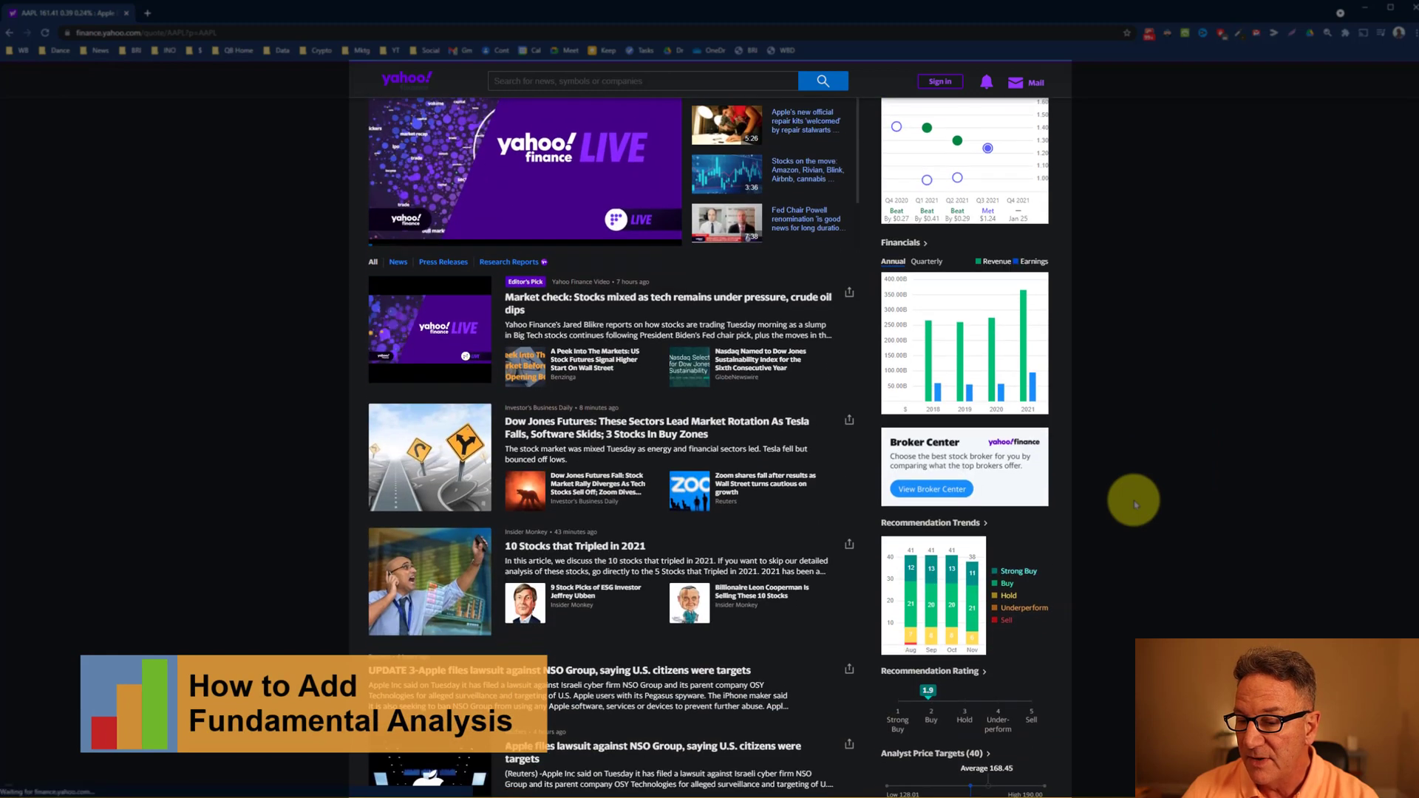
left_click(967, 520)
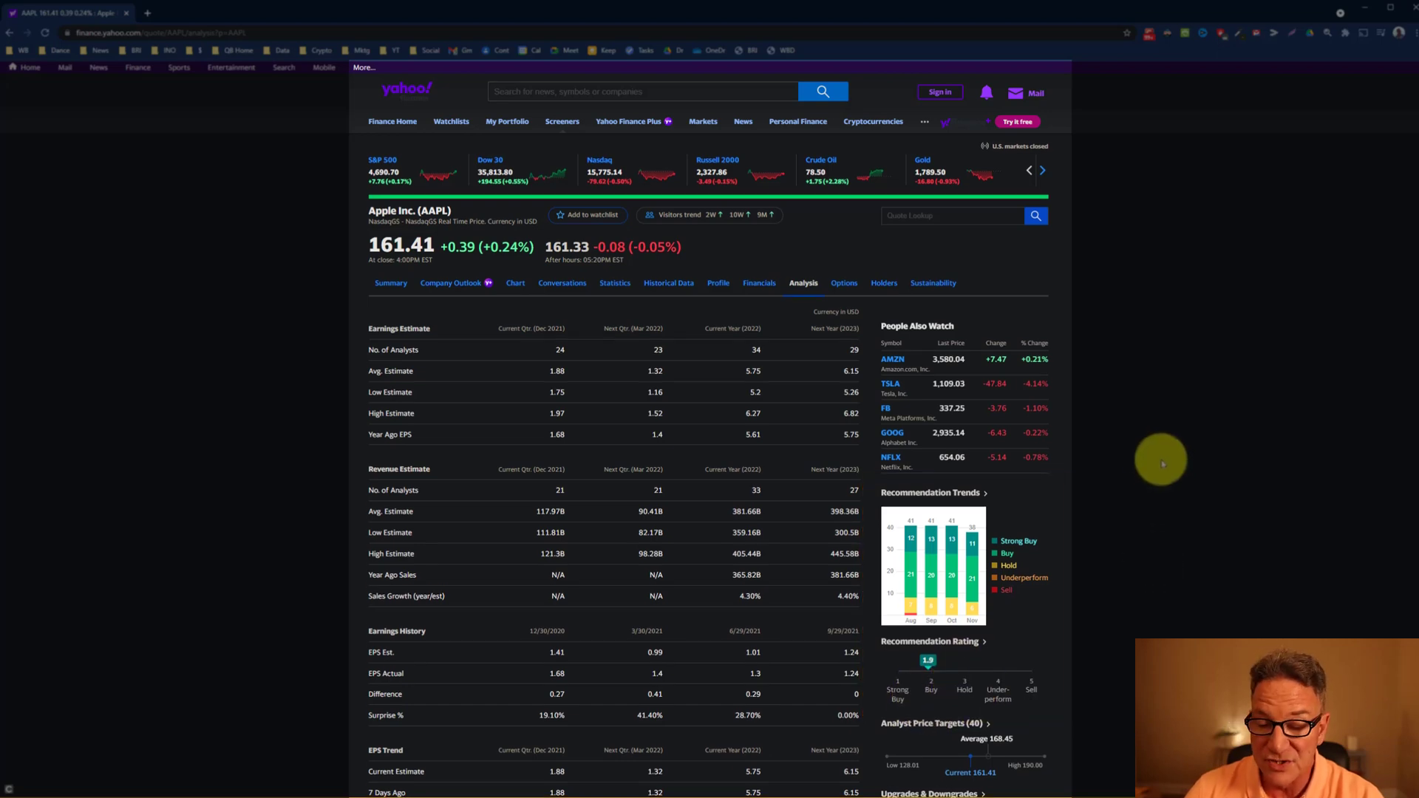
scroll(1165, 464, "down", 3)
scroll(1163, 464, "down", 2)
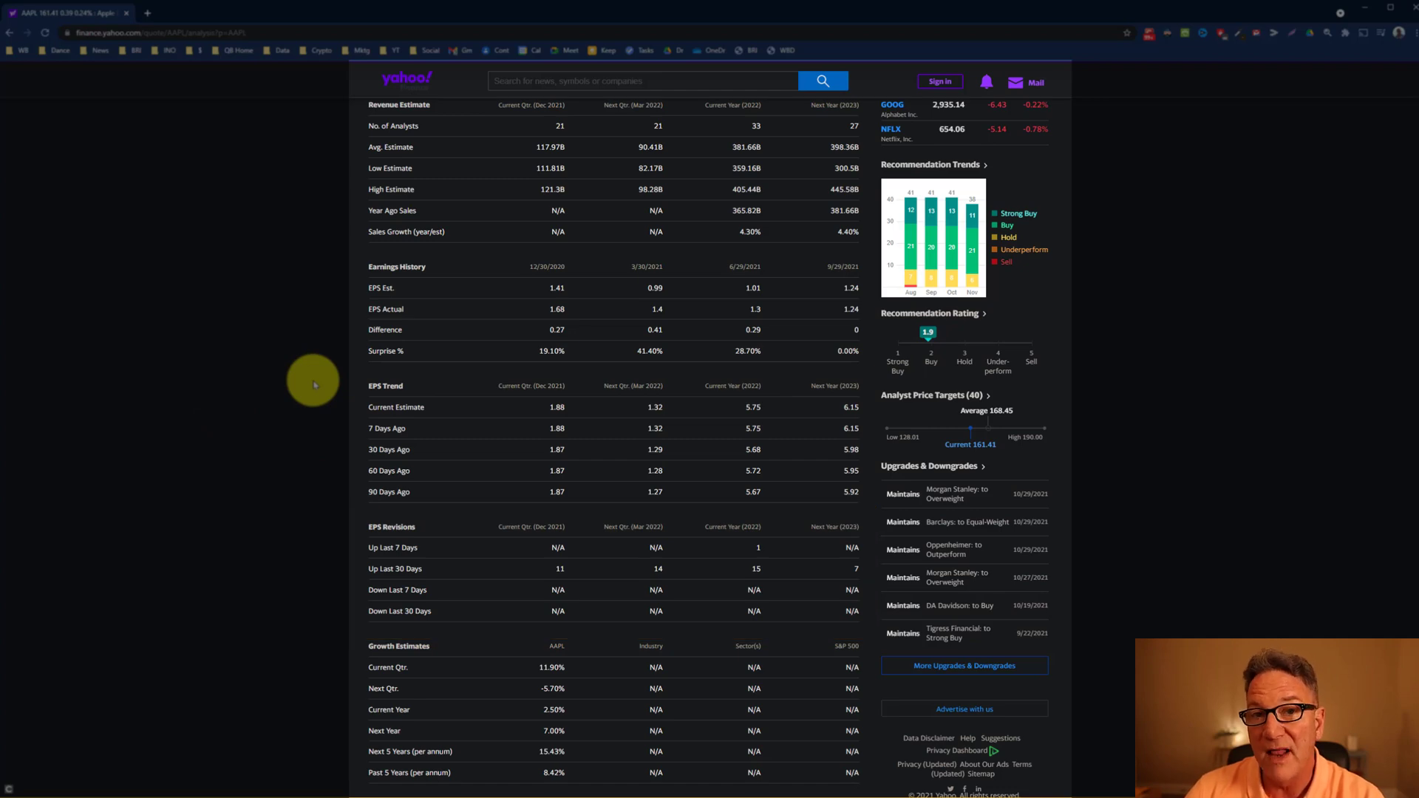
scroll(313, 384, "up", 5)
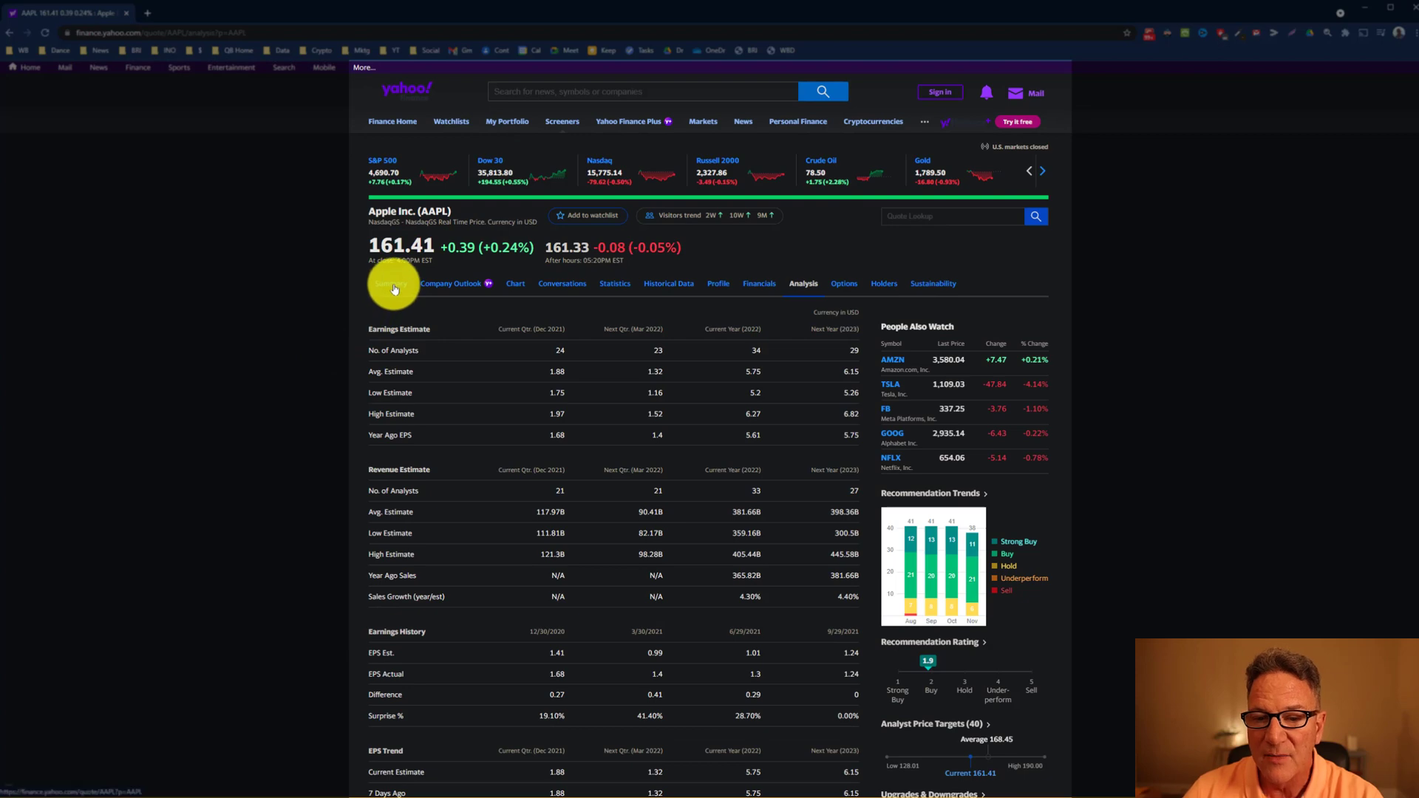
left_click(392, 285)
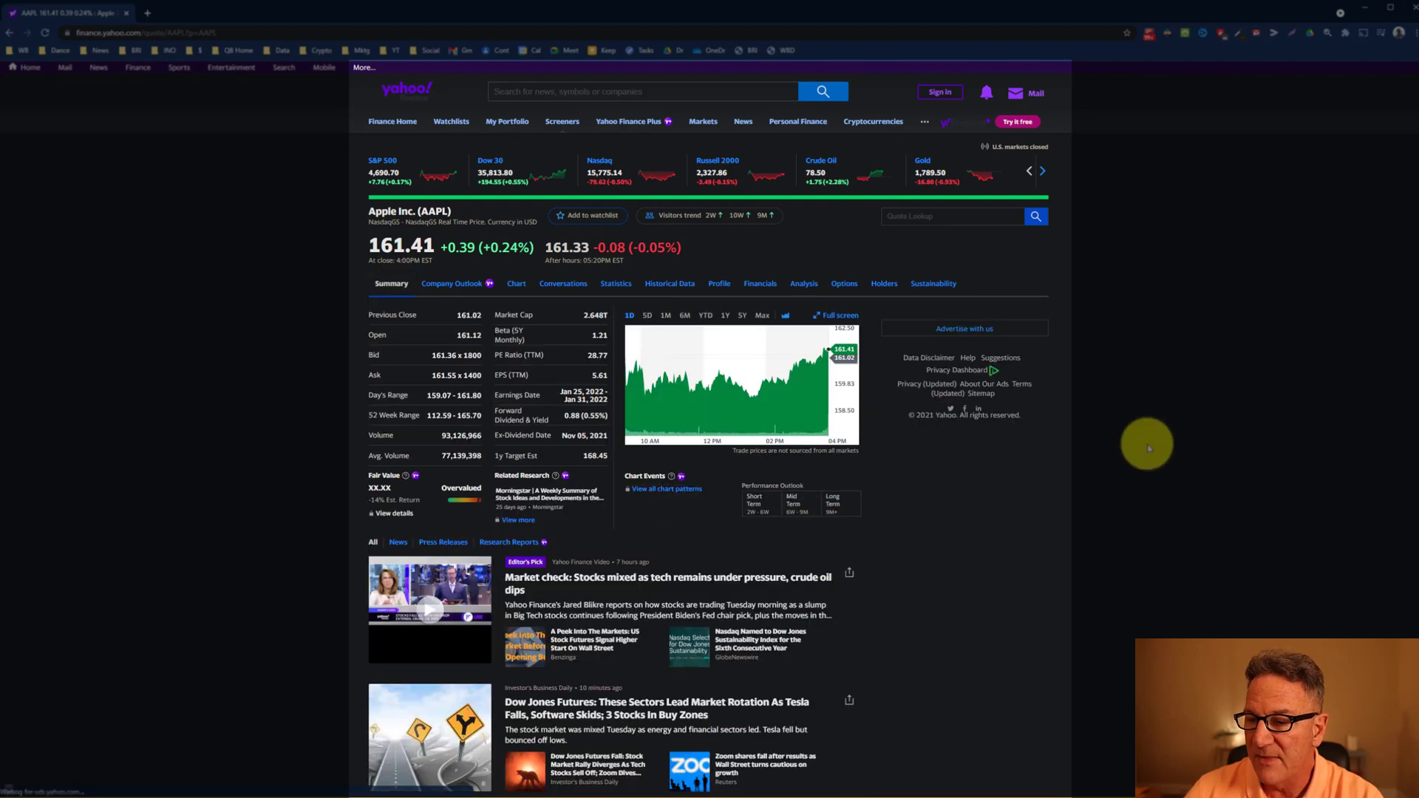
scroll(1148, 447, "down", 10)
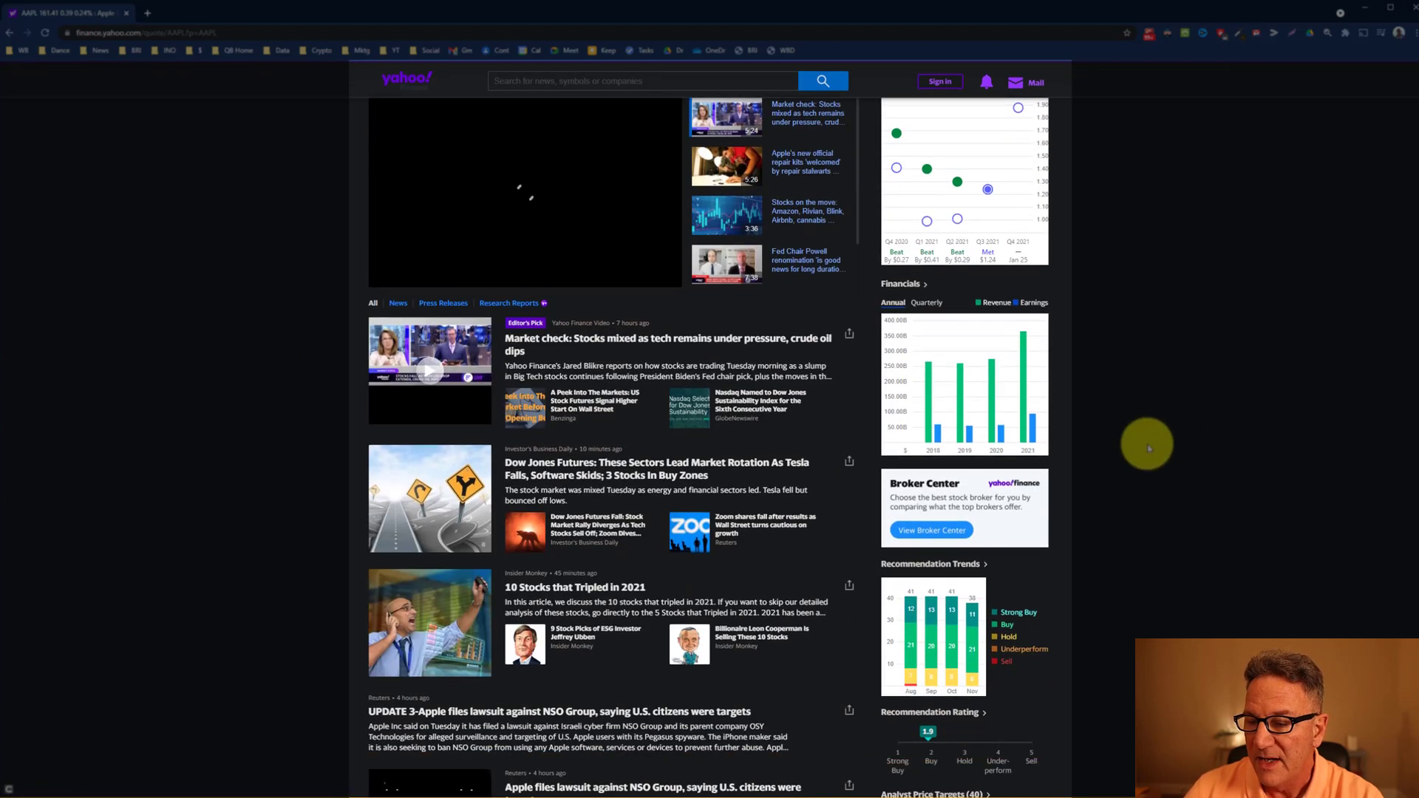
scroll(1148, 447, "down", 10)
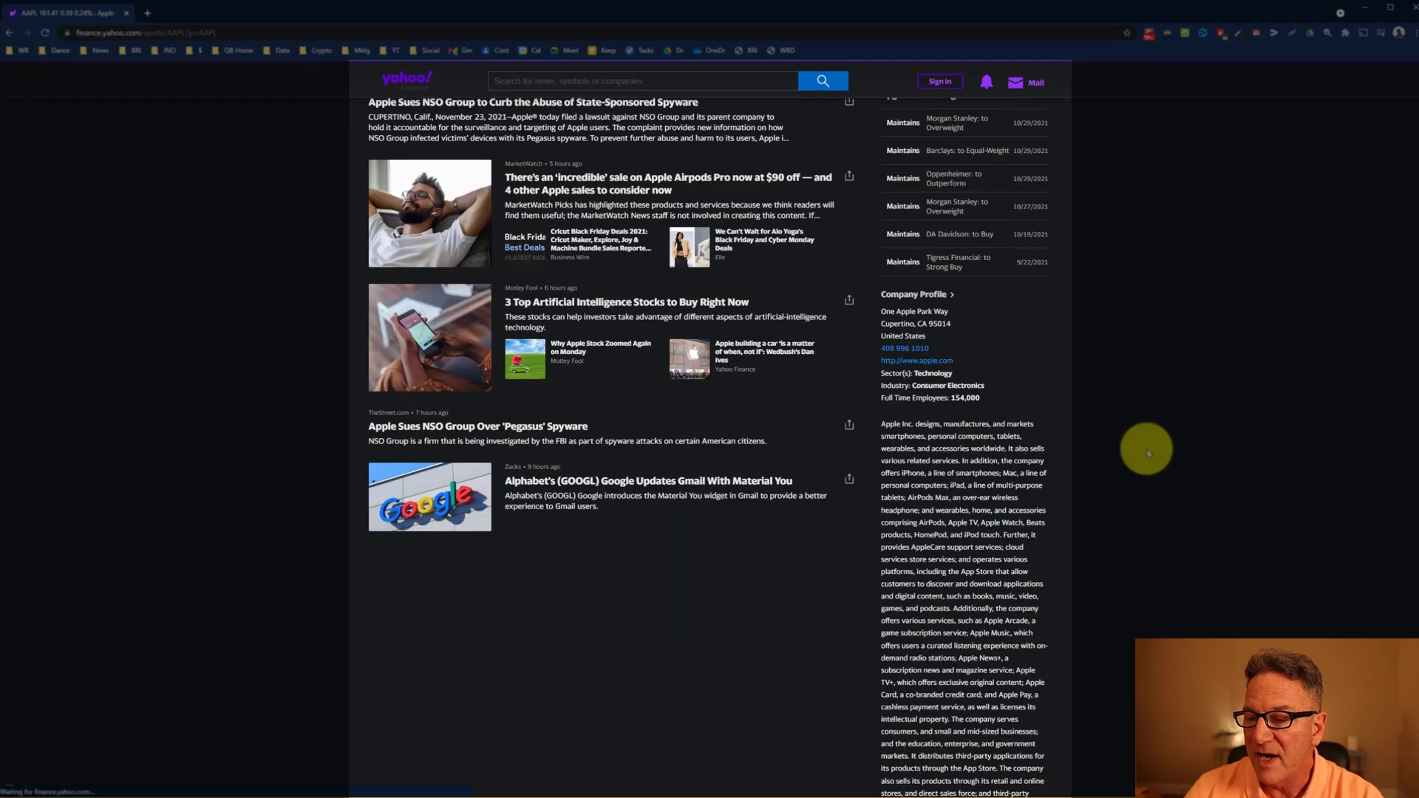
scroll(1148, 451, "down", 1)
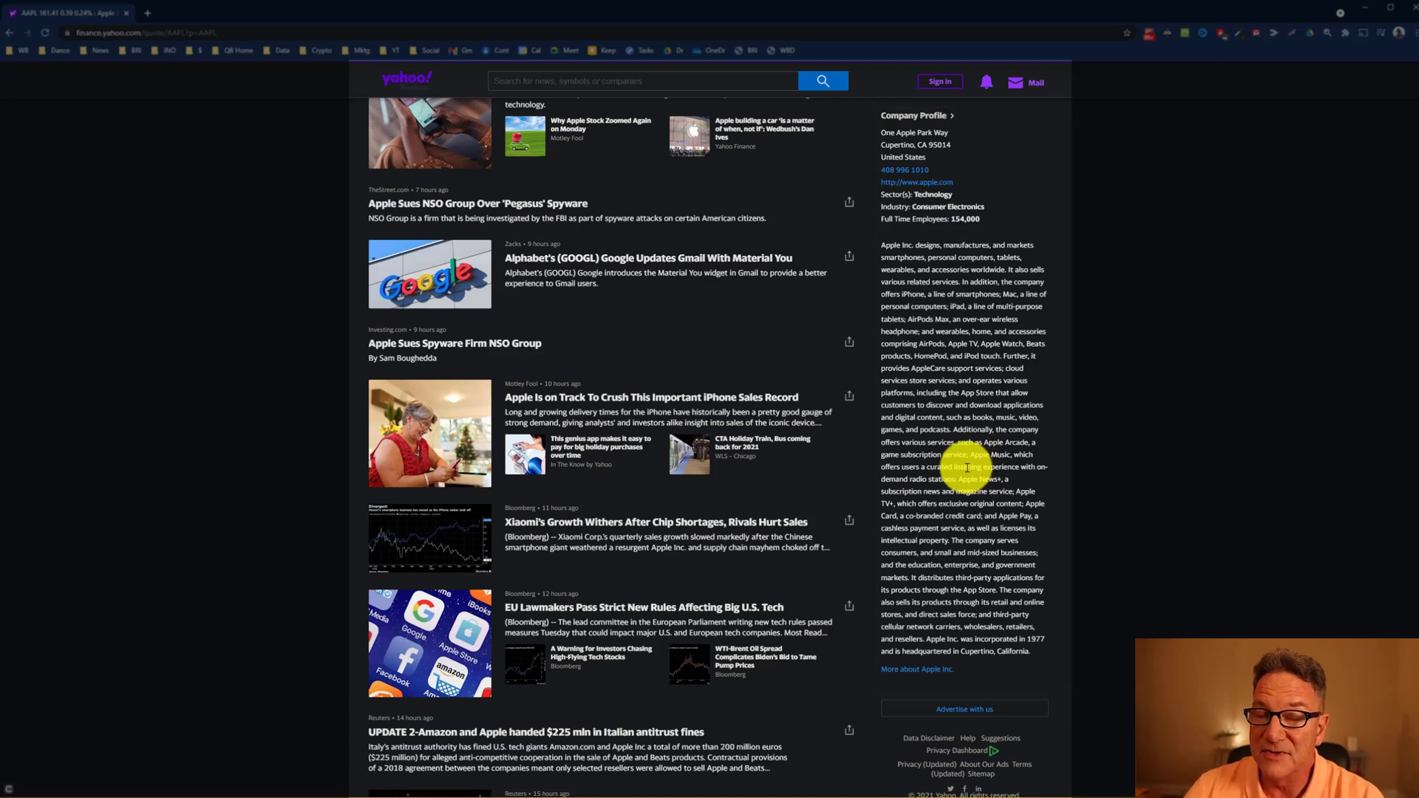
scroll(968, 466, "up", 10)
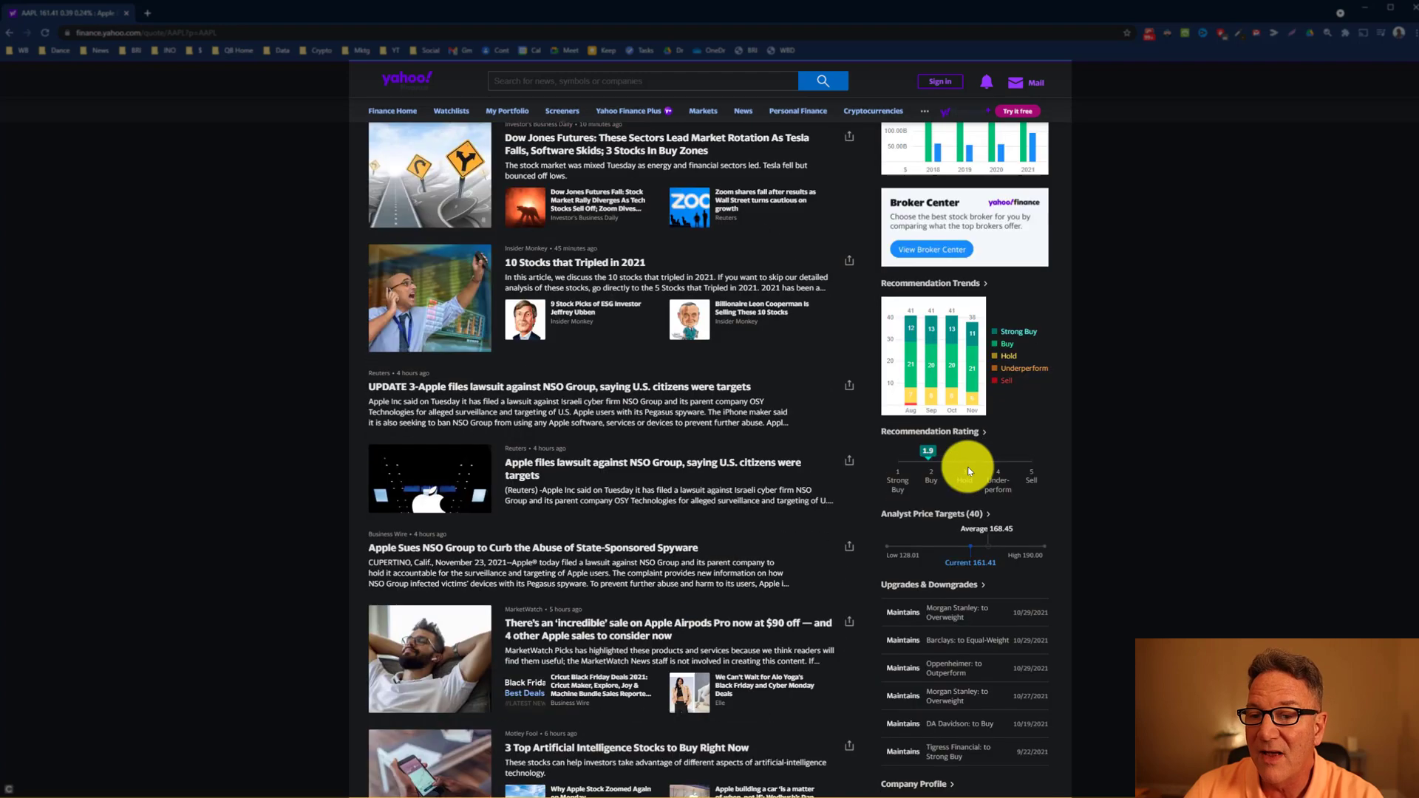
scroll(967, 470, "up", 3)
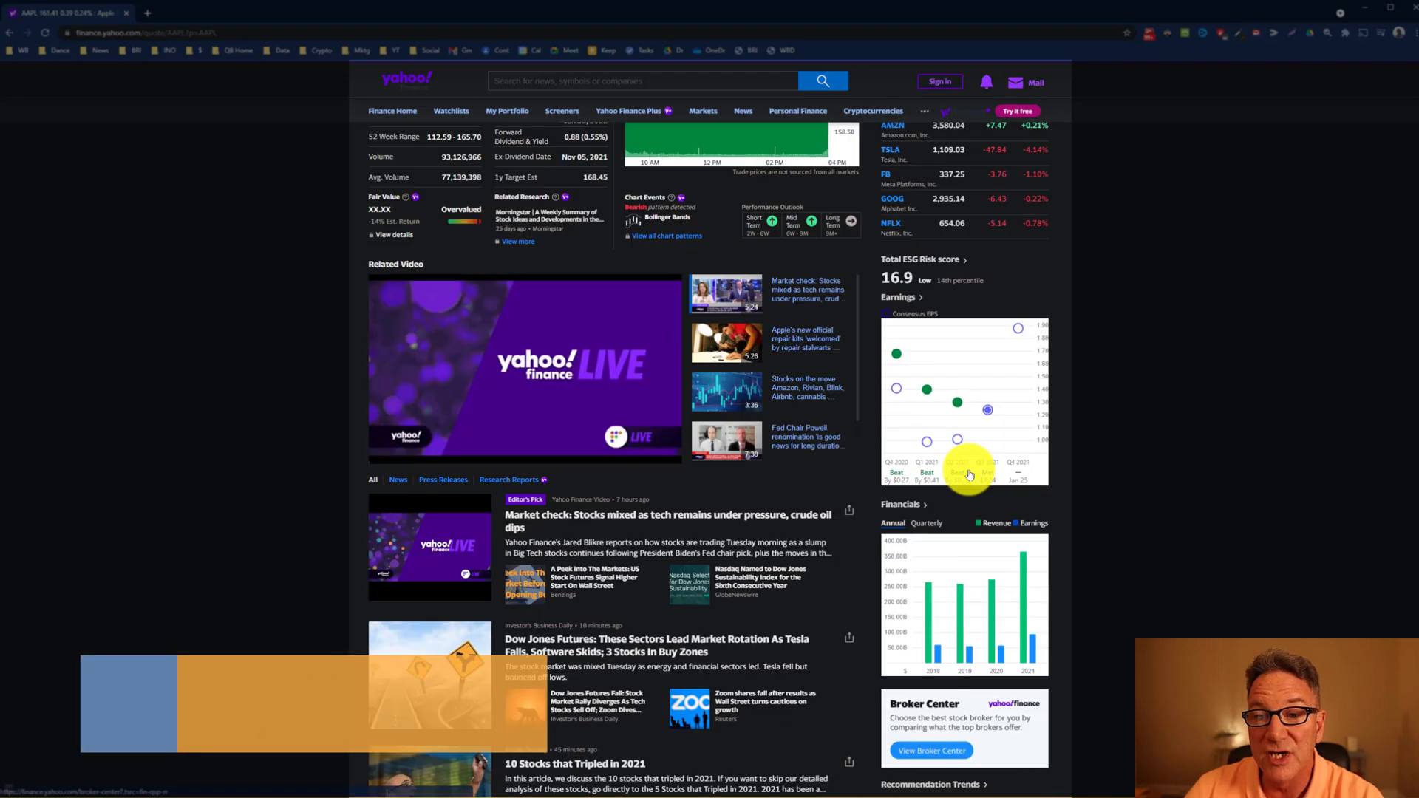
scroll(295, 333, "up", 5)
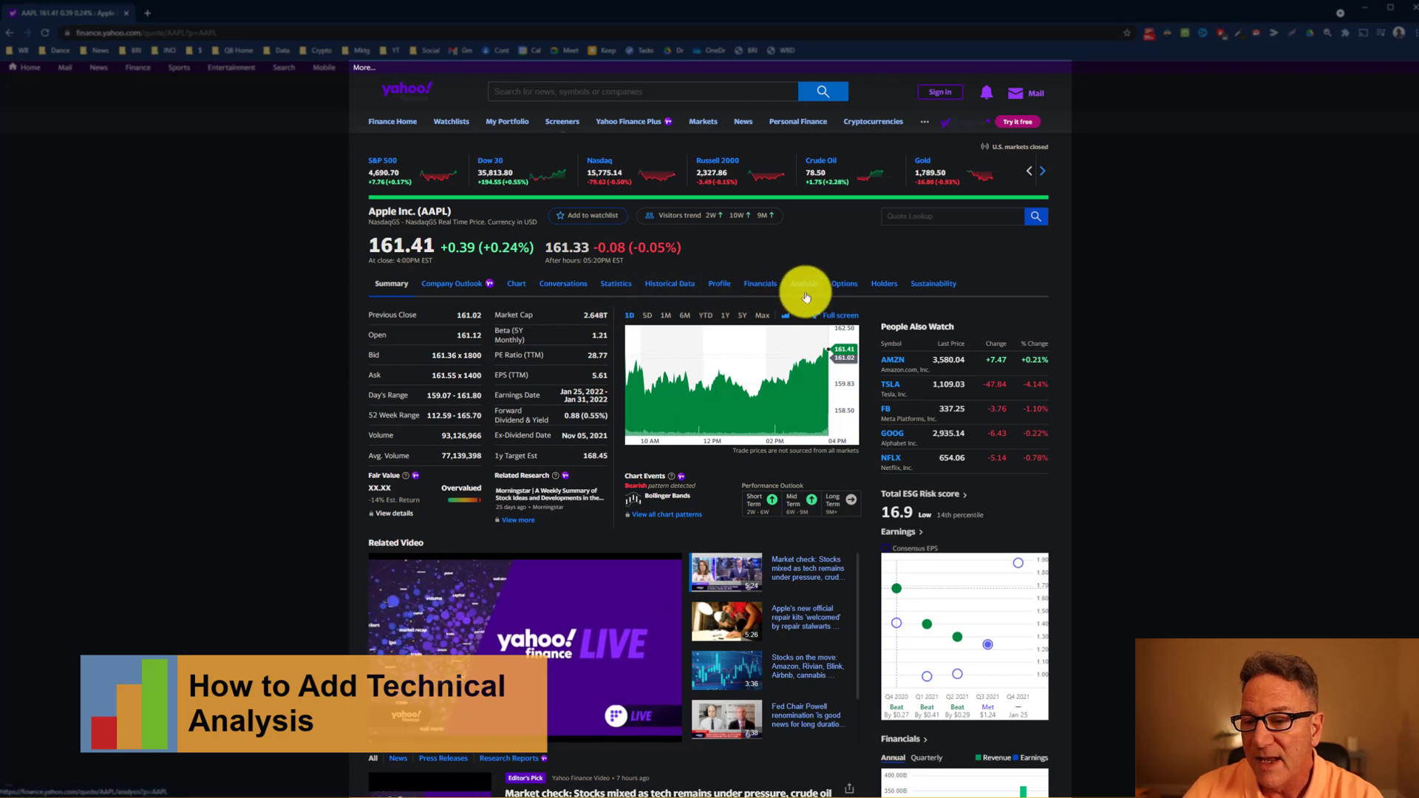
- Show AAPL's one-year price chart full screen with the comparison symbol list open
left_click(514, 286)
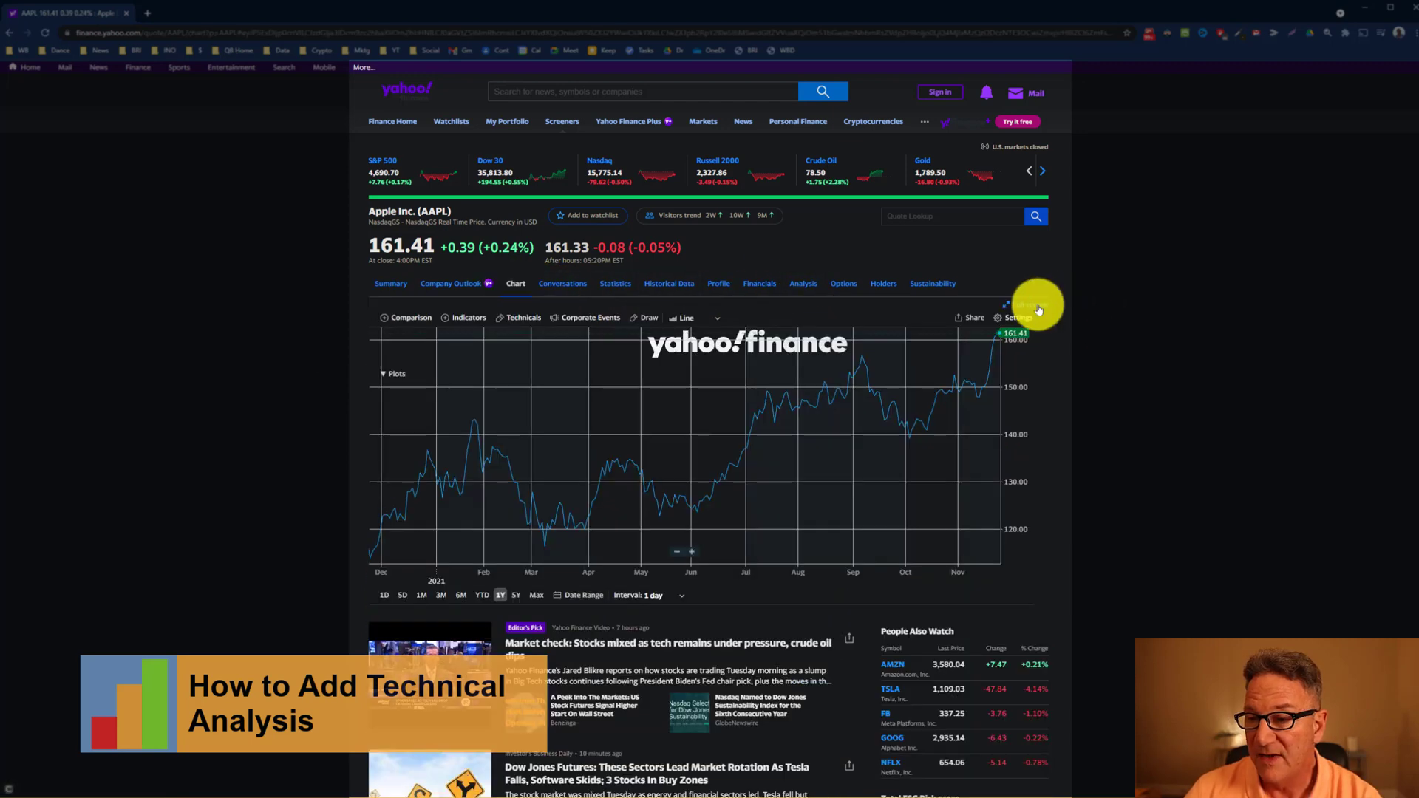
left_click(1034, 309)
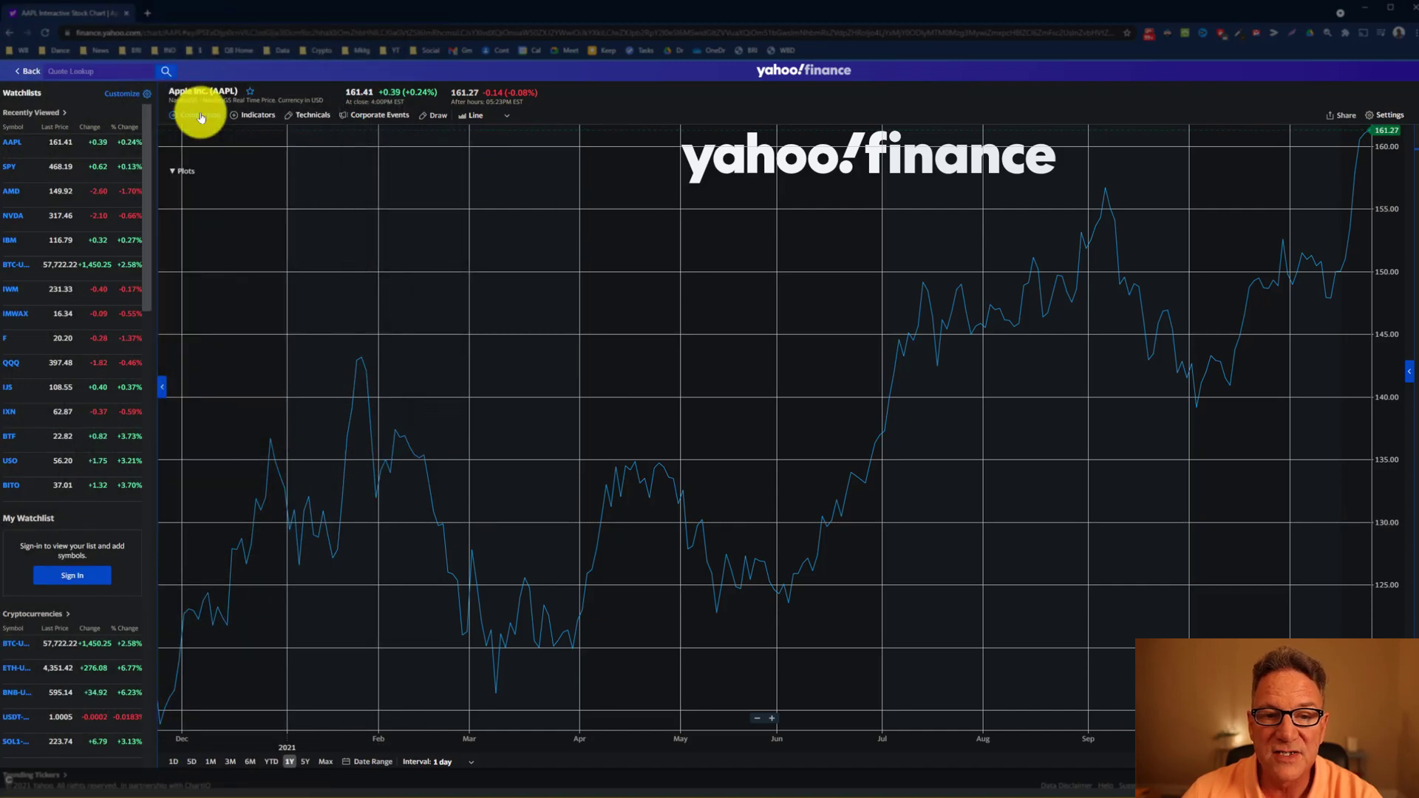
left_click(201, 117)
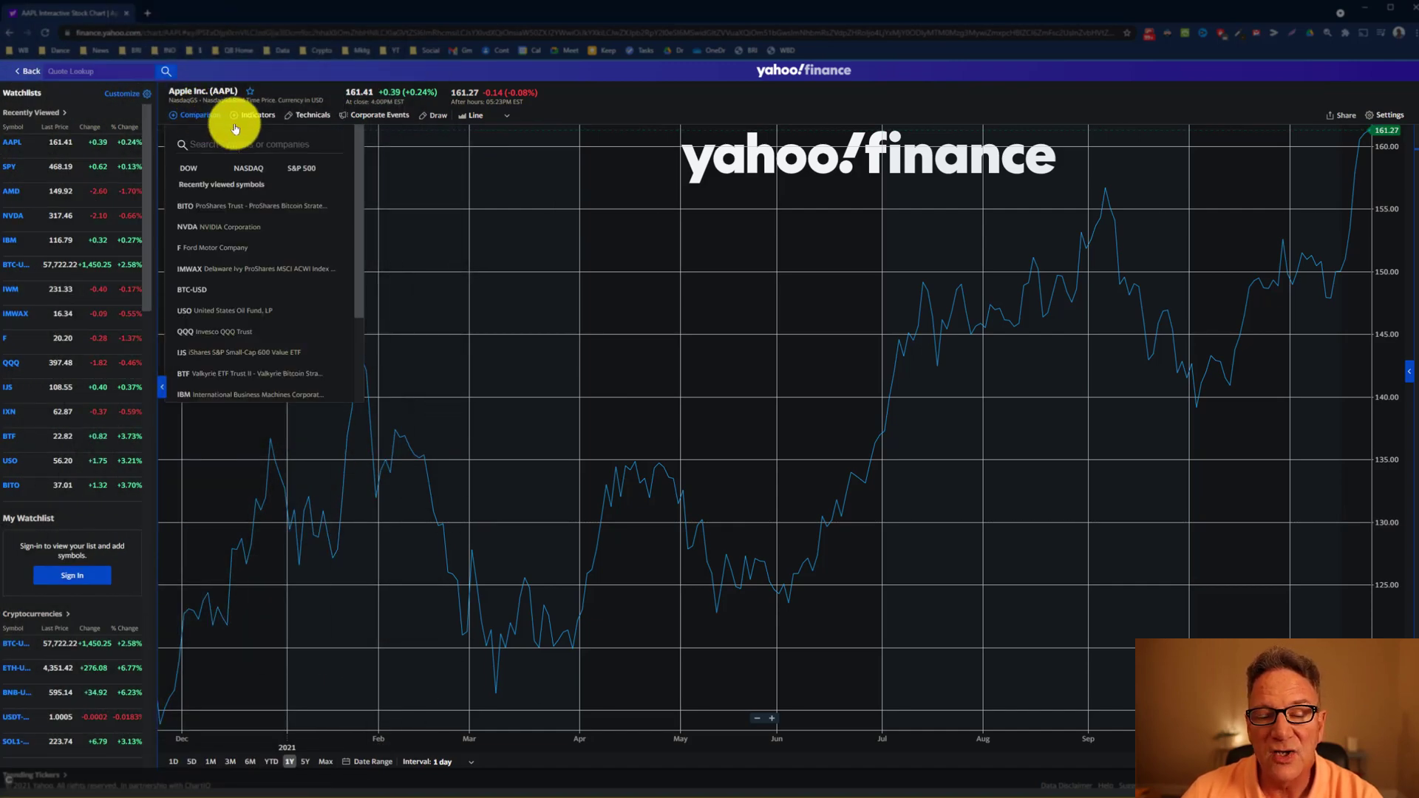
- Overlay the S&P 500 on Apple's chart and extend the range to five years
left_click(300, 169)
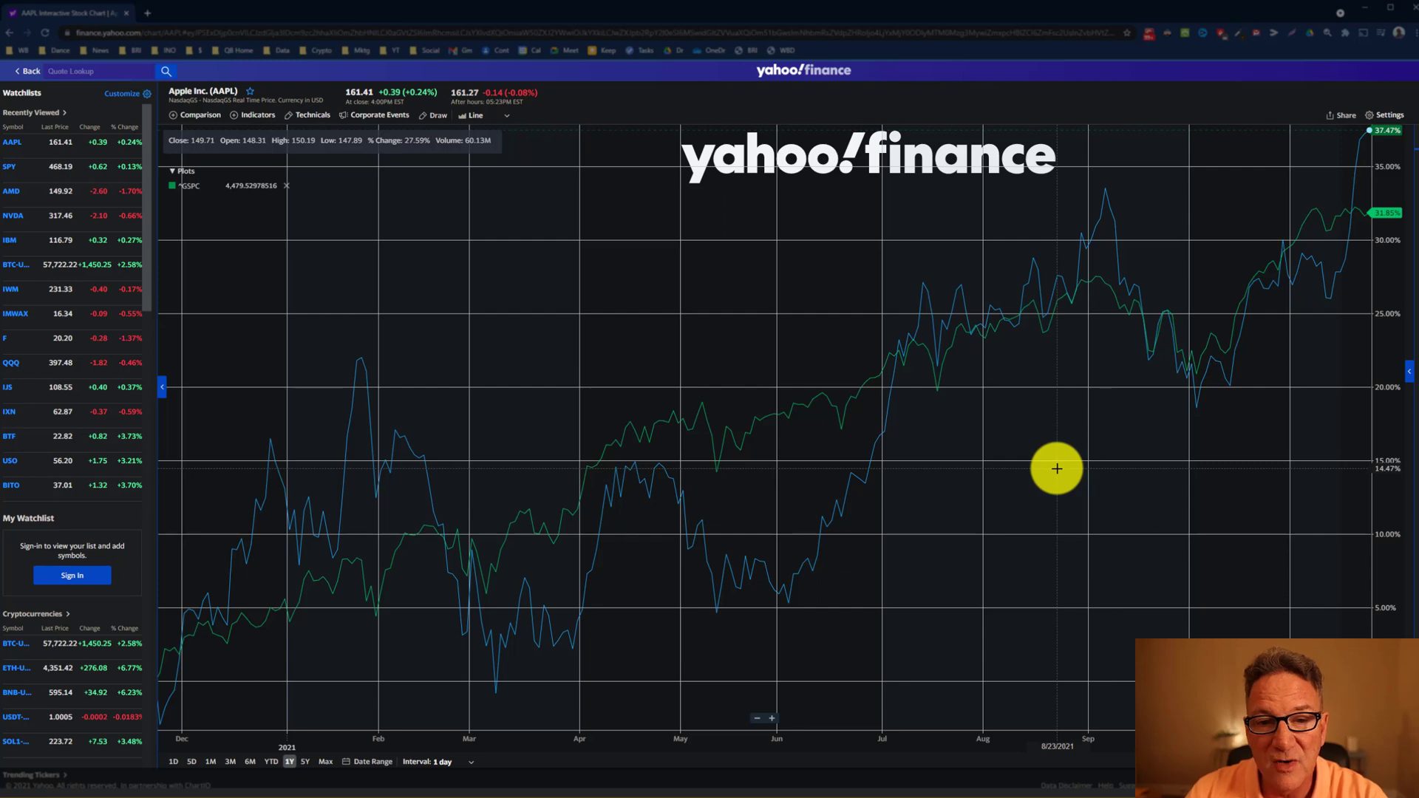
left_click(306, 762)
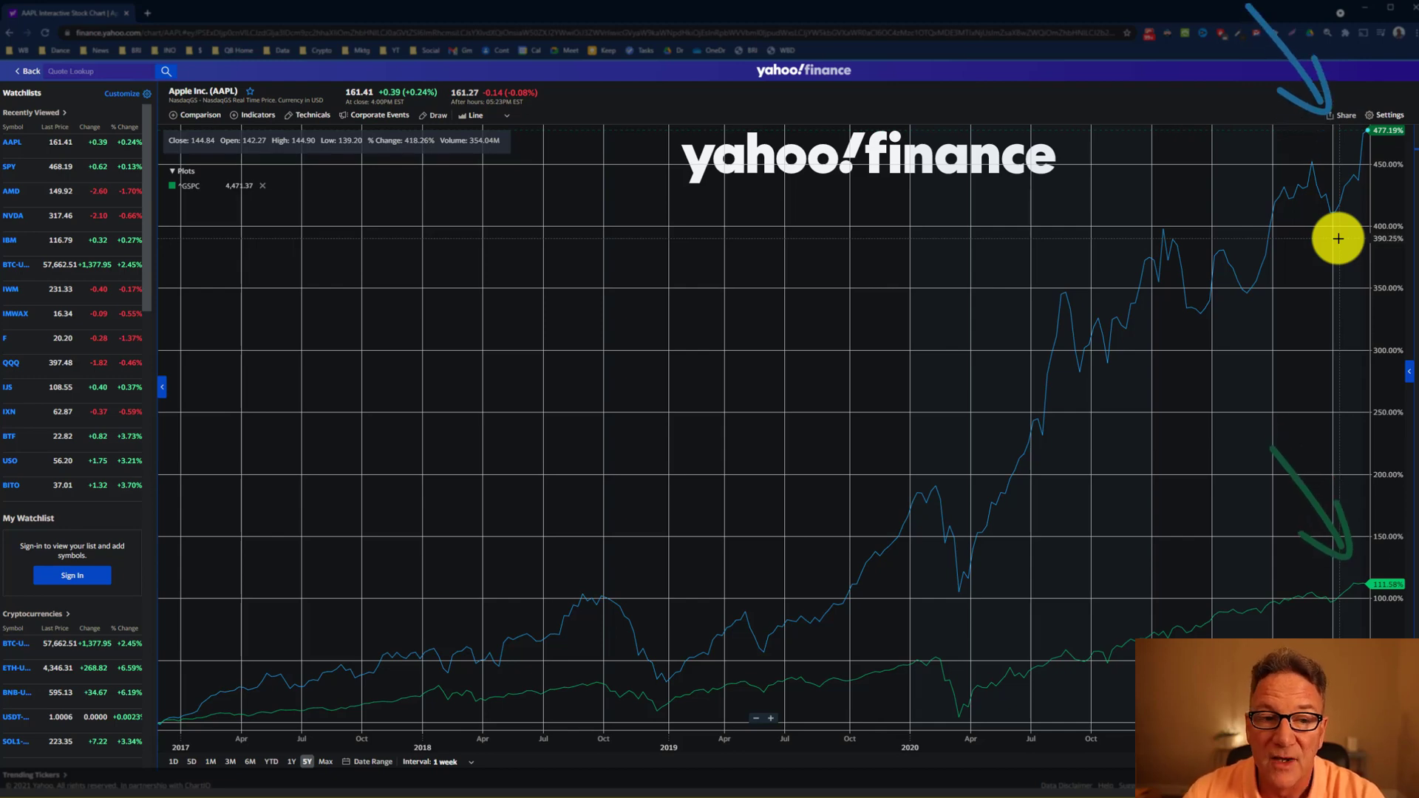
- Return to the Growth Technology Stocks screener and expand its filters for editing
left_click(29, 76)
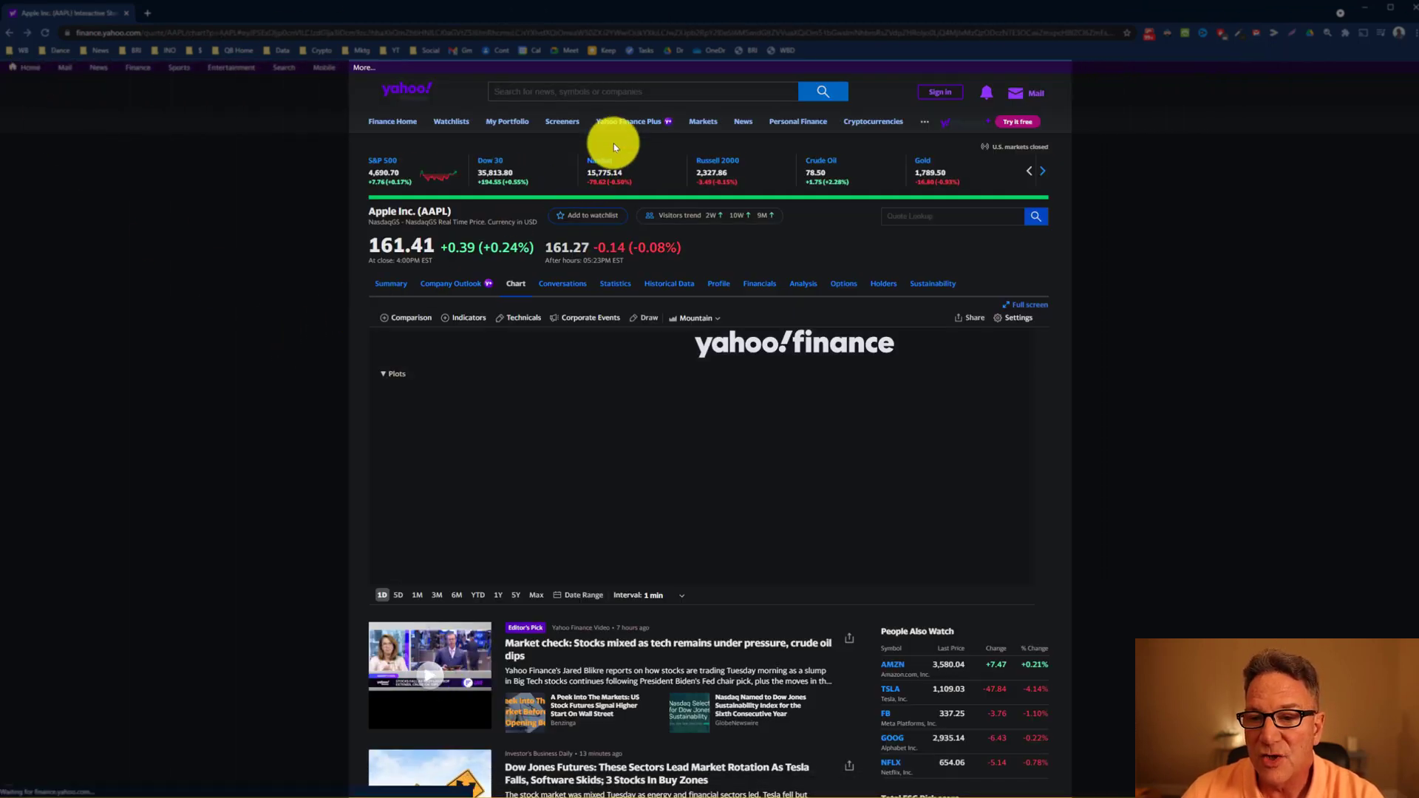
left_click(564, 139)
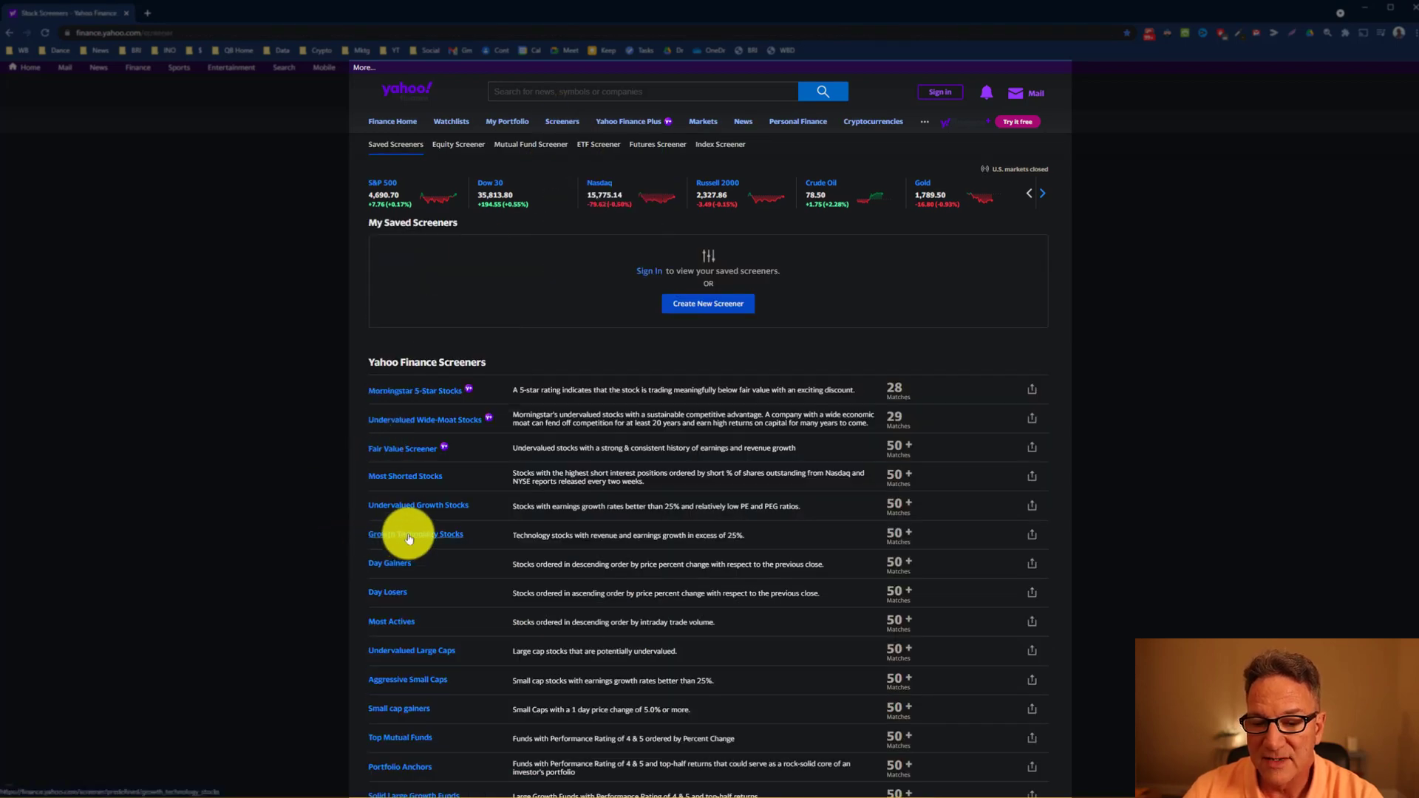
left_click(412, 537)
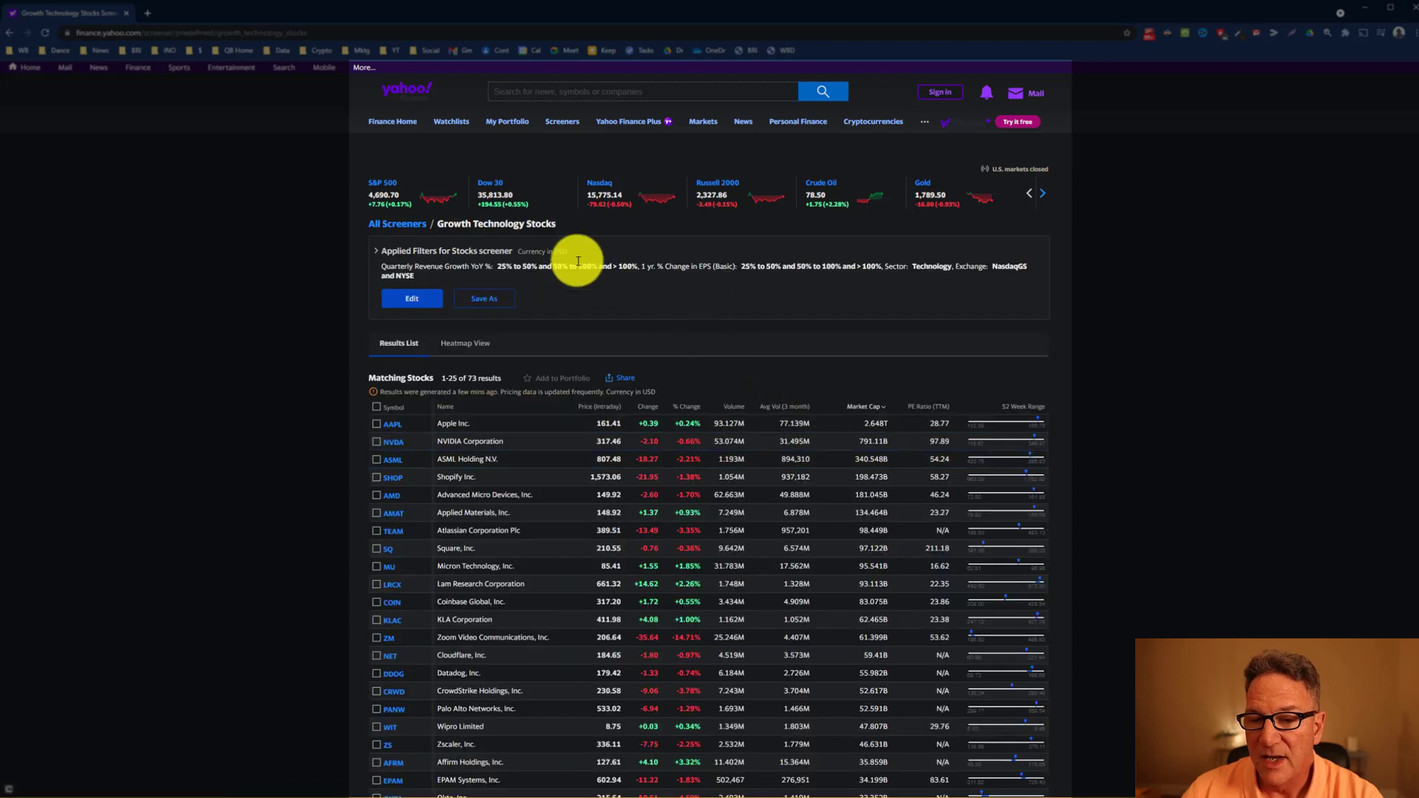
left_click(412, 296)
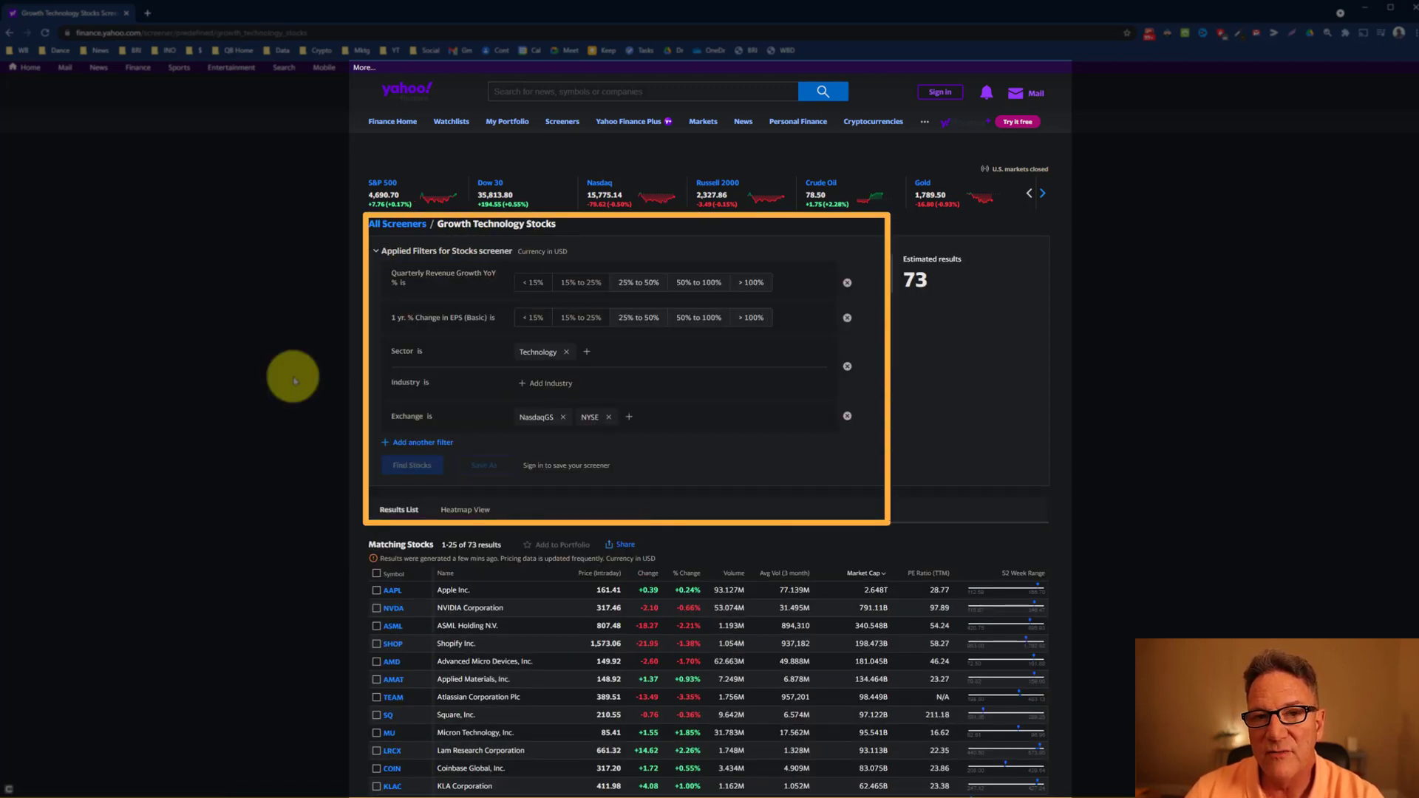
- Open the filter chooser and browse the available filters for Beta (5Y Monthly)
left_click(426, 447)
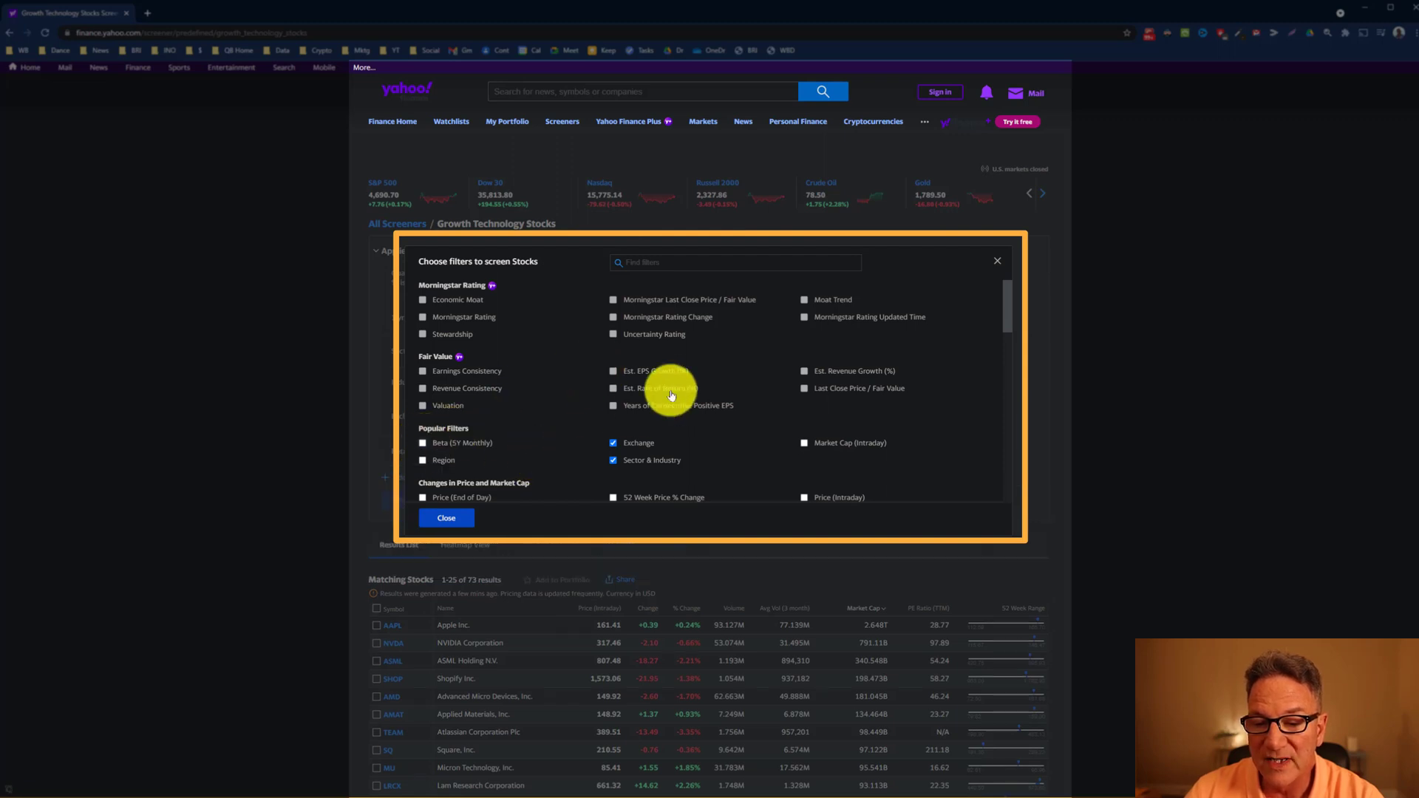
scroll(723, 342, "down", 10)
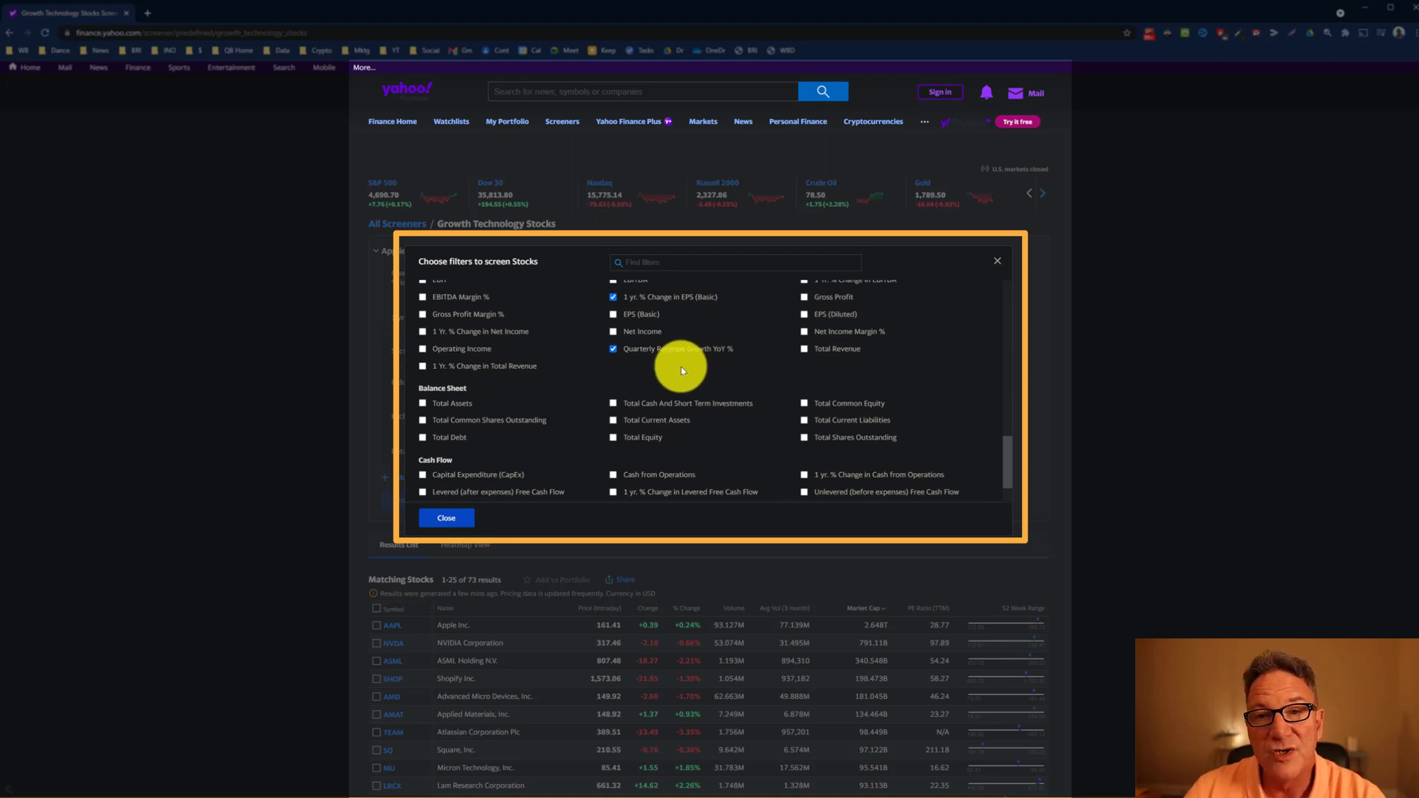
scroll(681, 367, "up", 10)
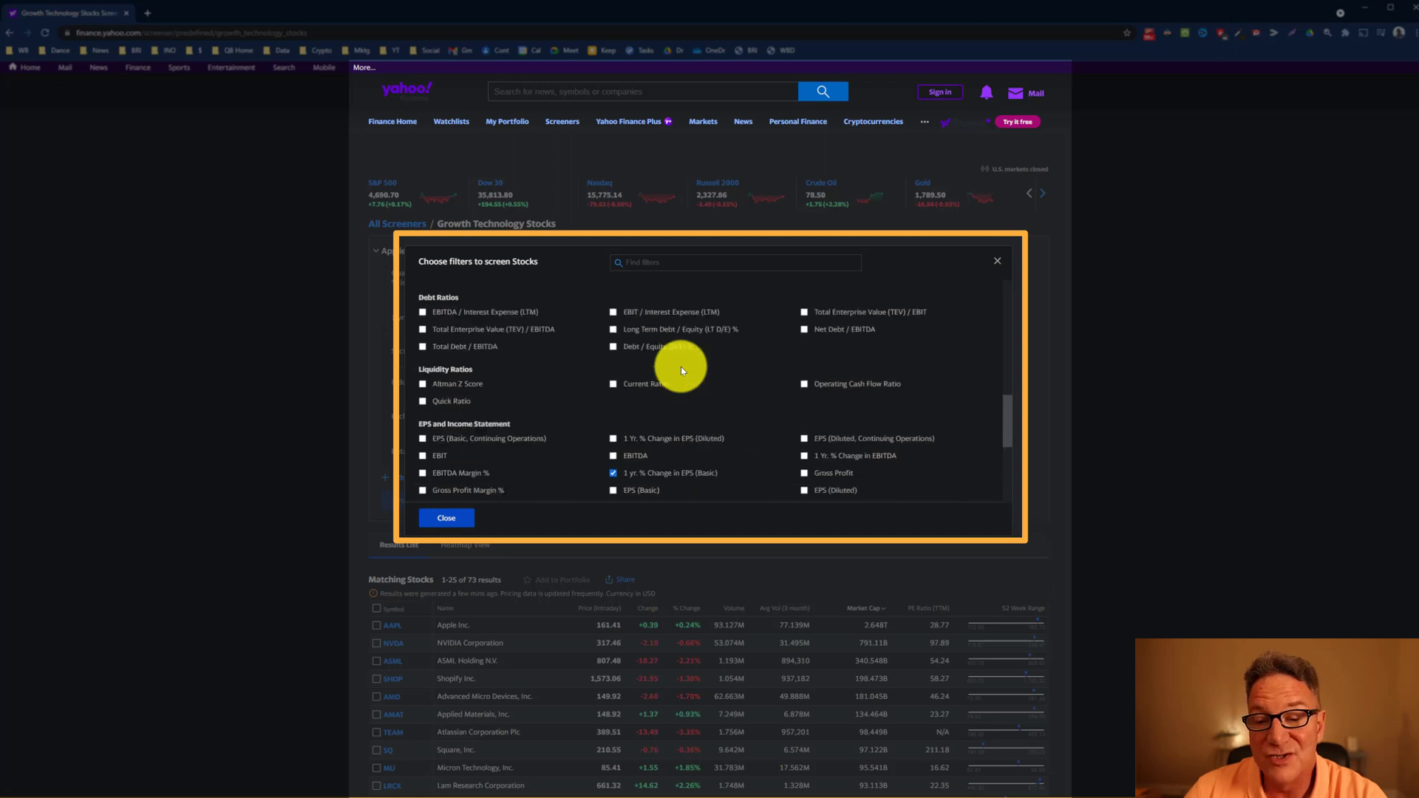
scroll(681, 367, "up", 1)
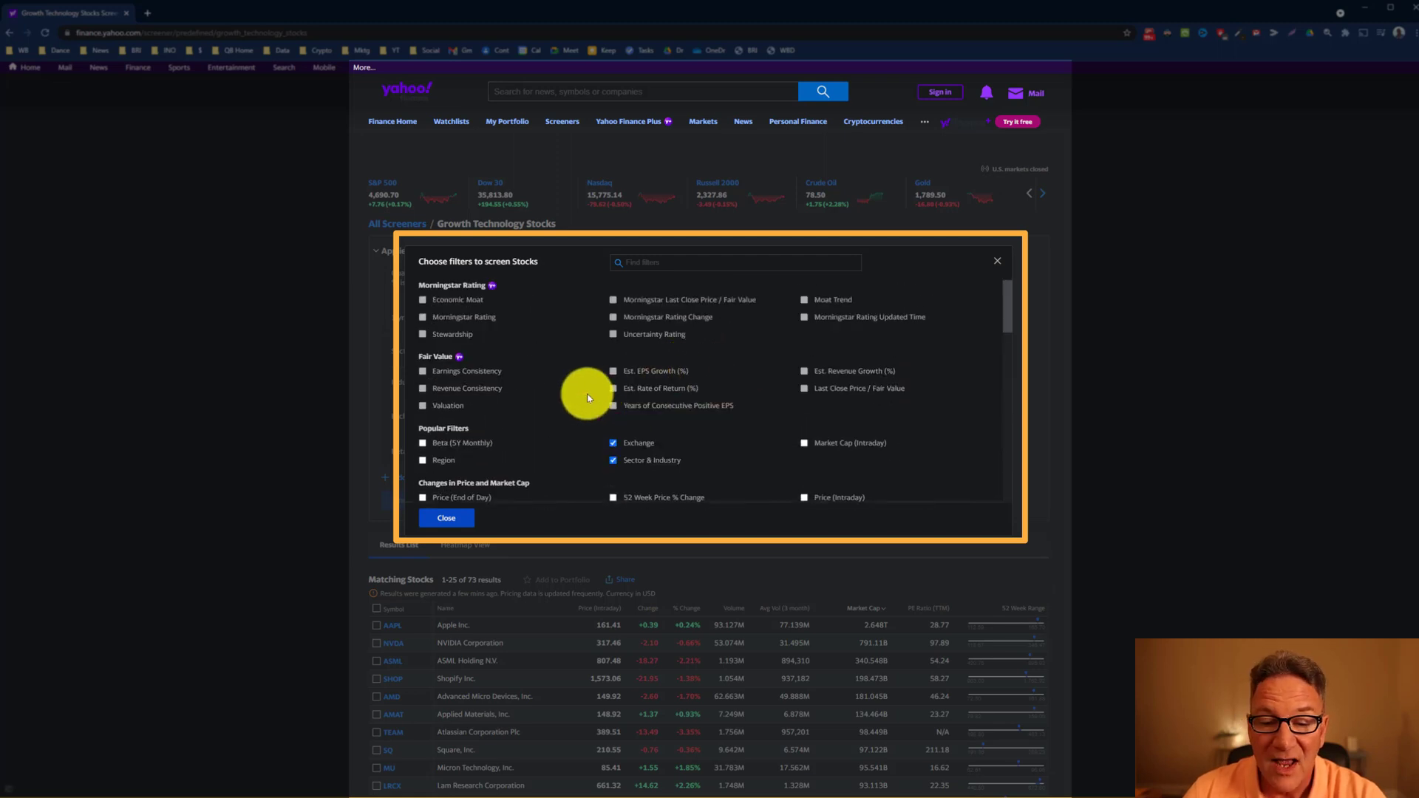
- Limit beta to 0.8–1.2, narrowing the screener results to 20 stocks
left_click(448, 521)
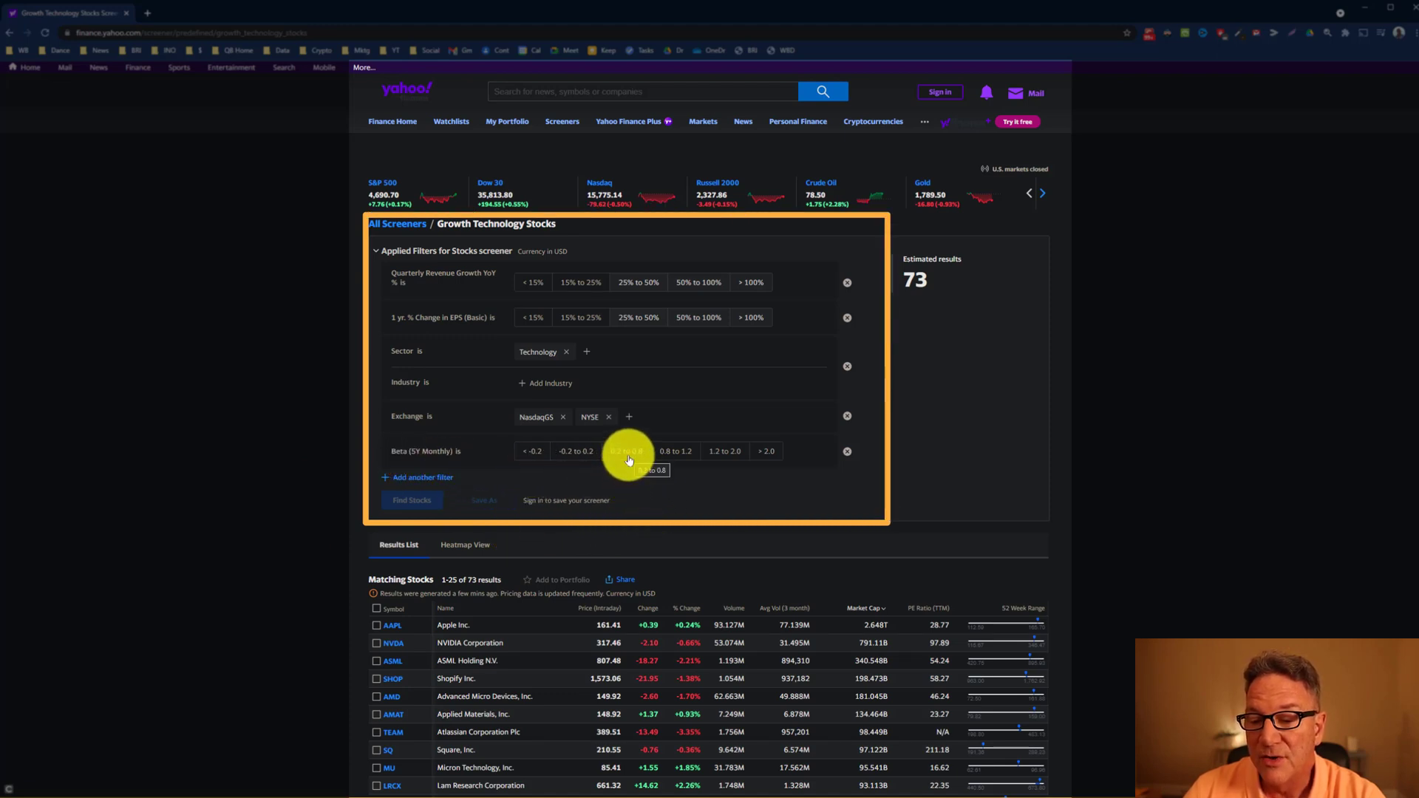
left_click(673, 458)
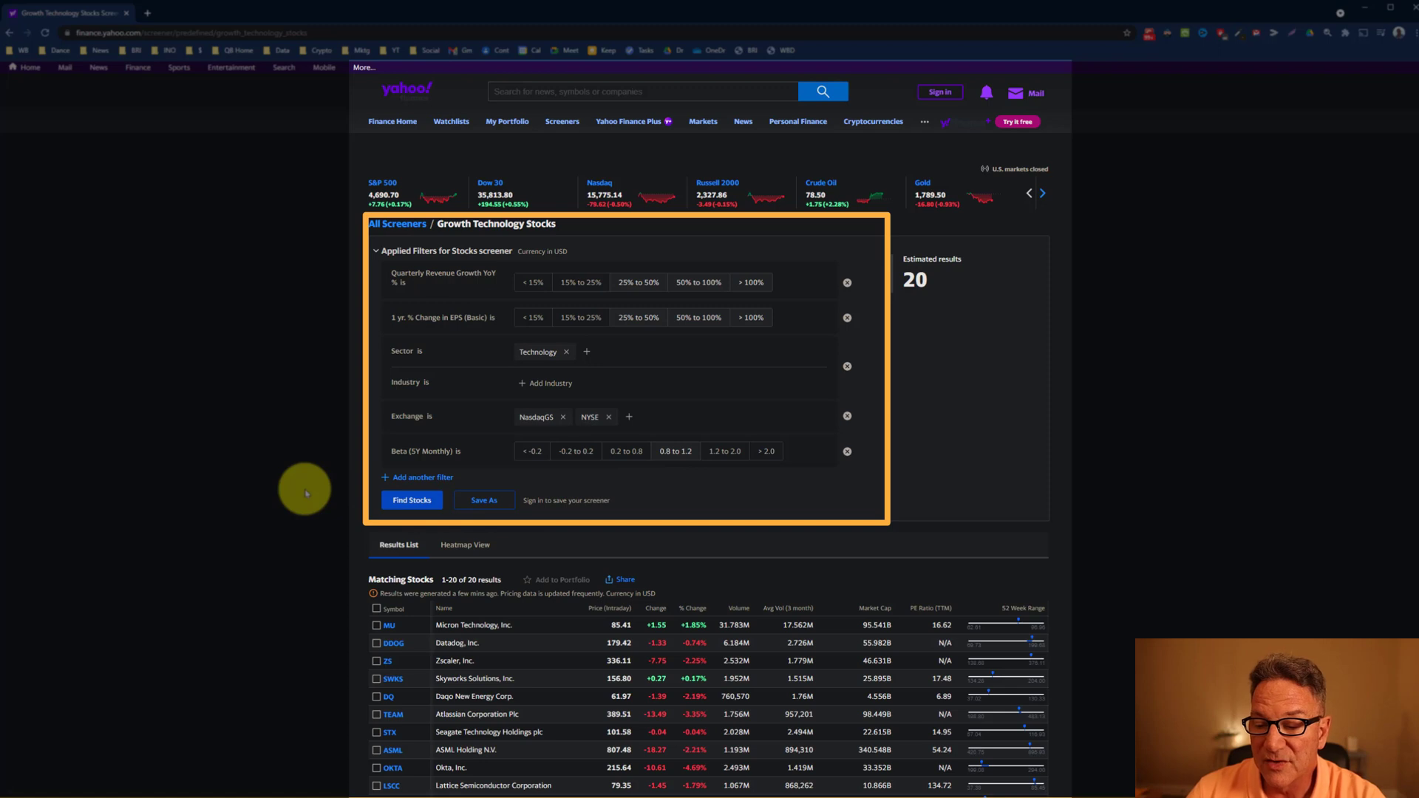
- Sort the 20 results by market cap descending so ASML Holding comes first
left_click(884, 611)
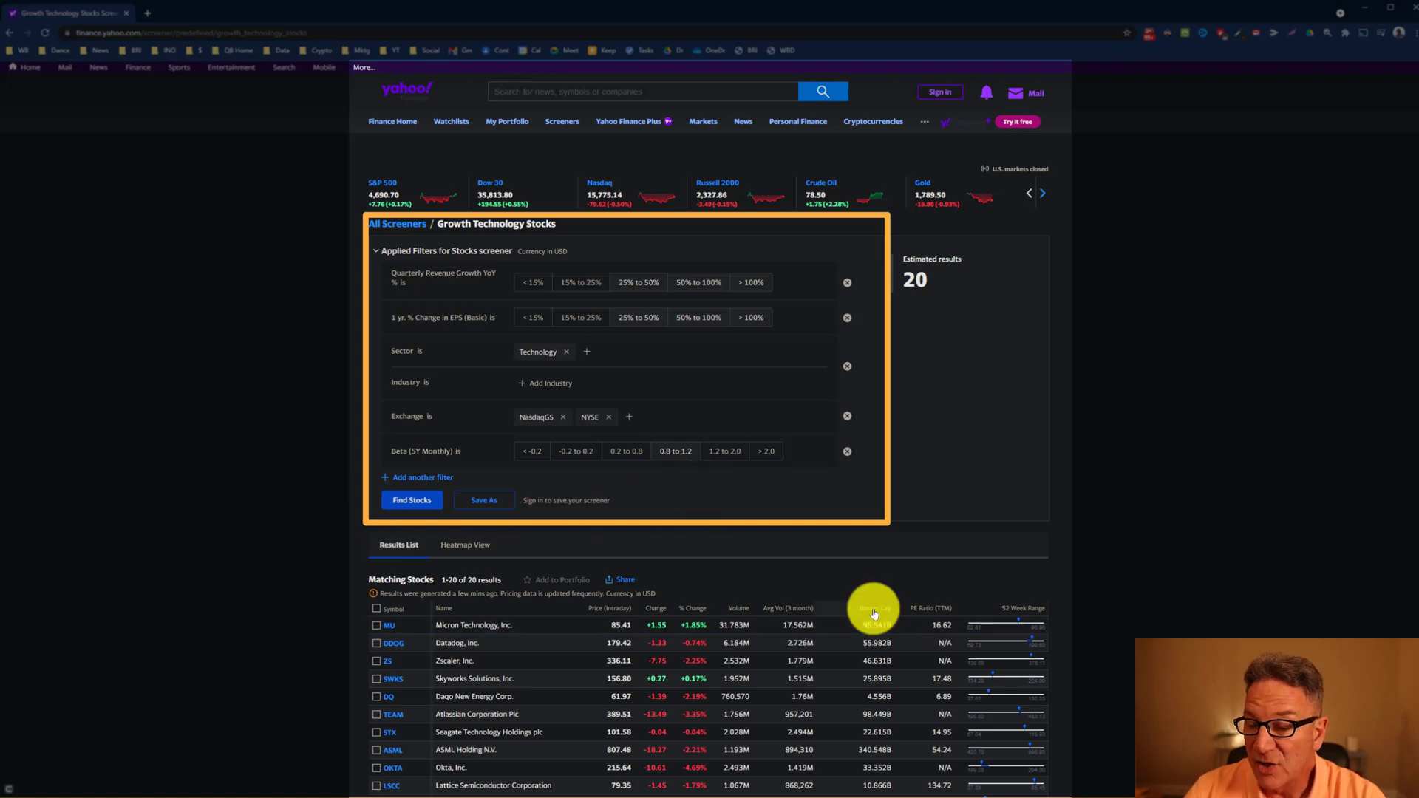
left_click(884, 611)
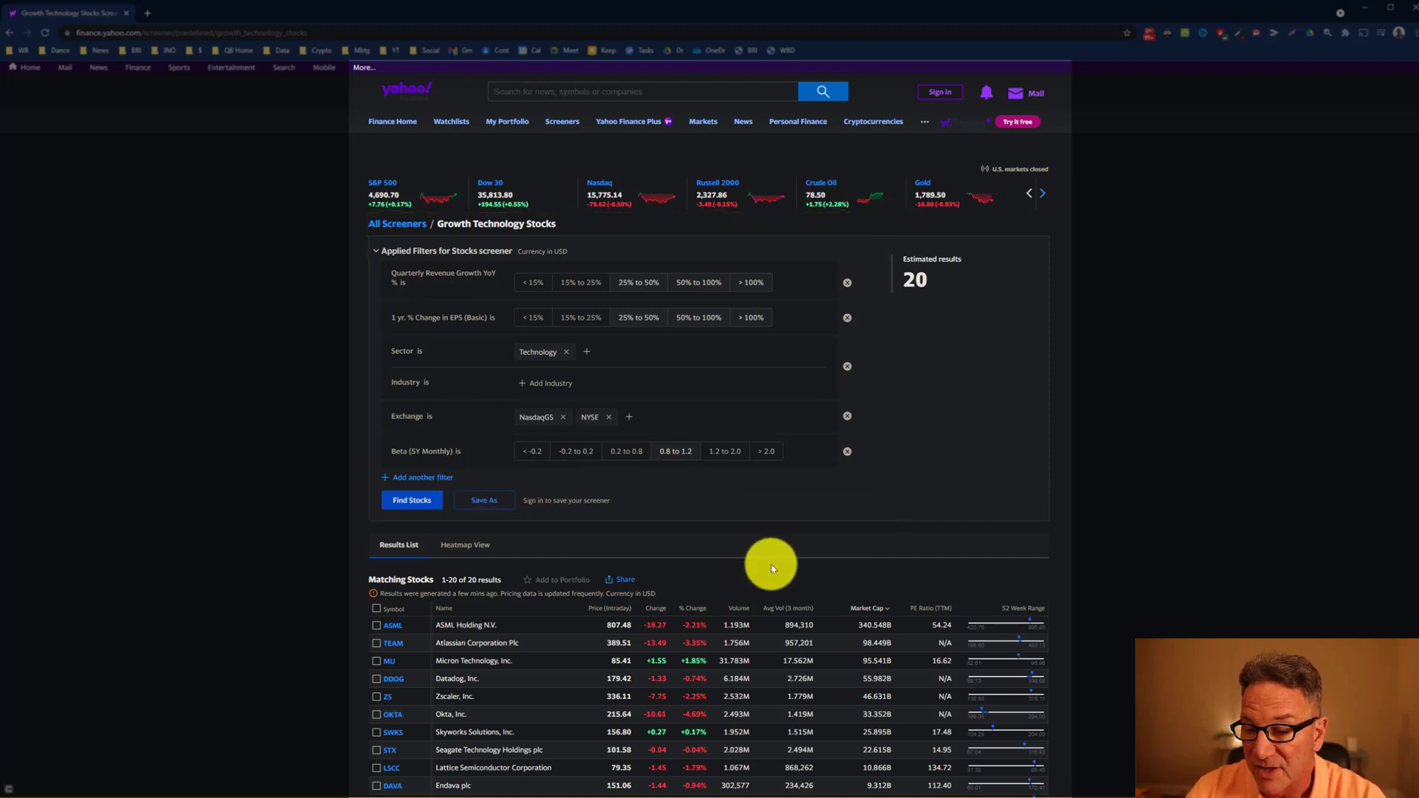
scroll(770, 564, "down", 2)
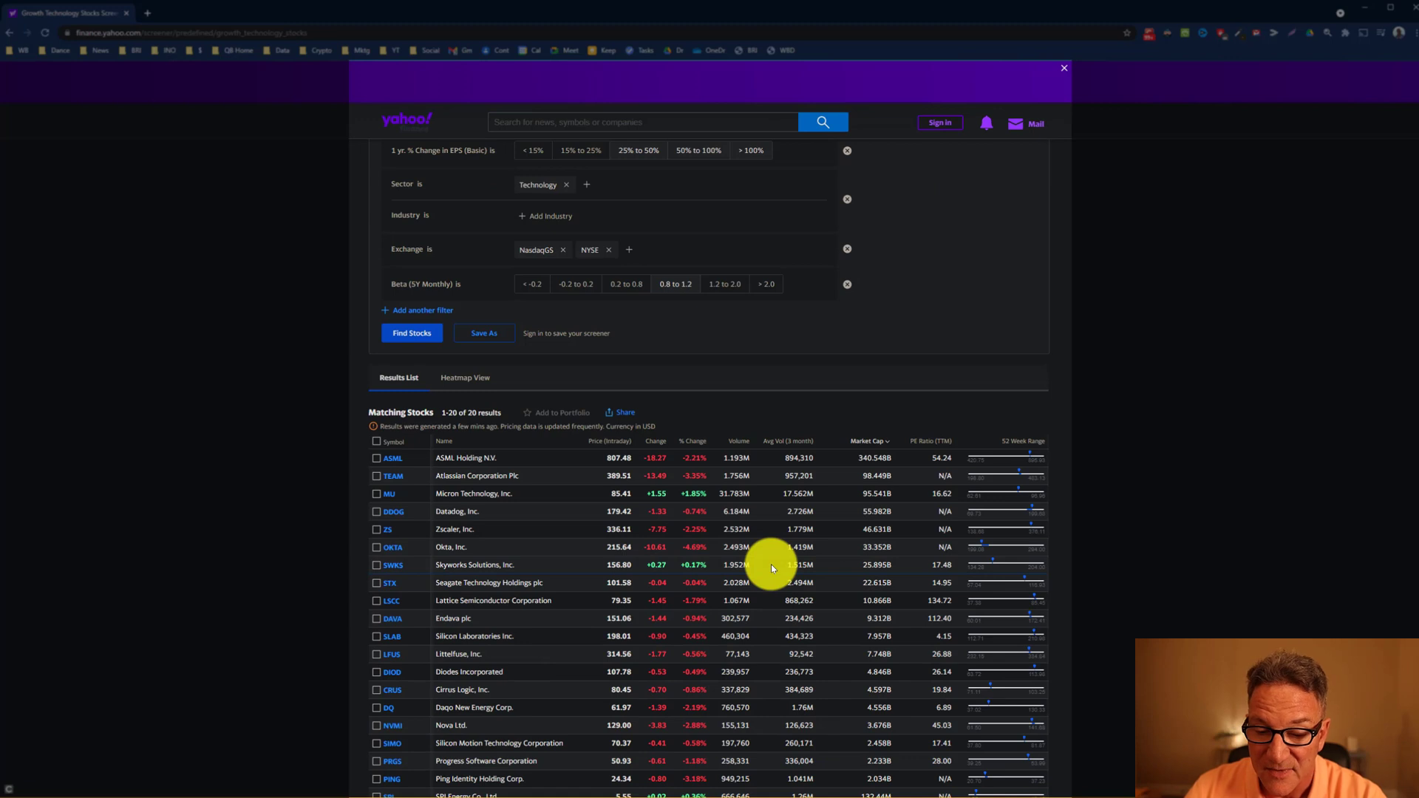